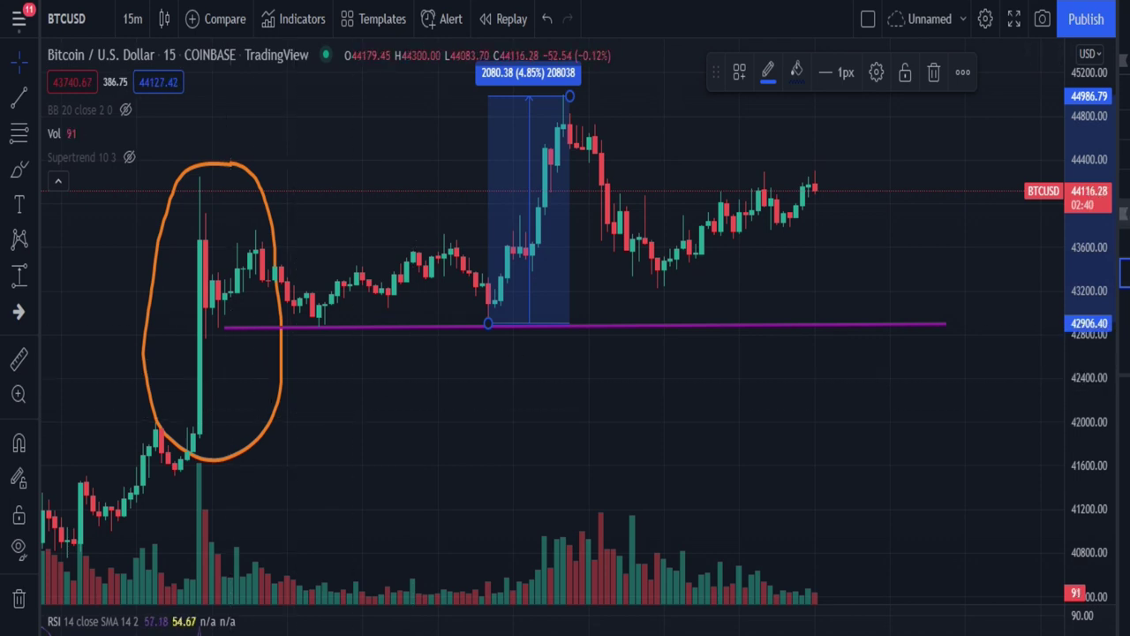
Switch to the SHIB/USD 15-minute chart and hide all the drawings on it
key("ctrl+Tab")
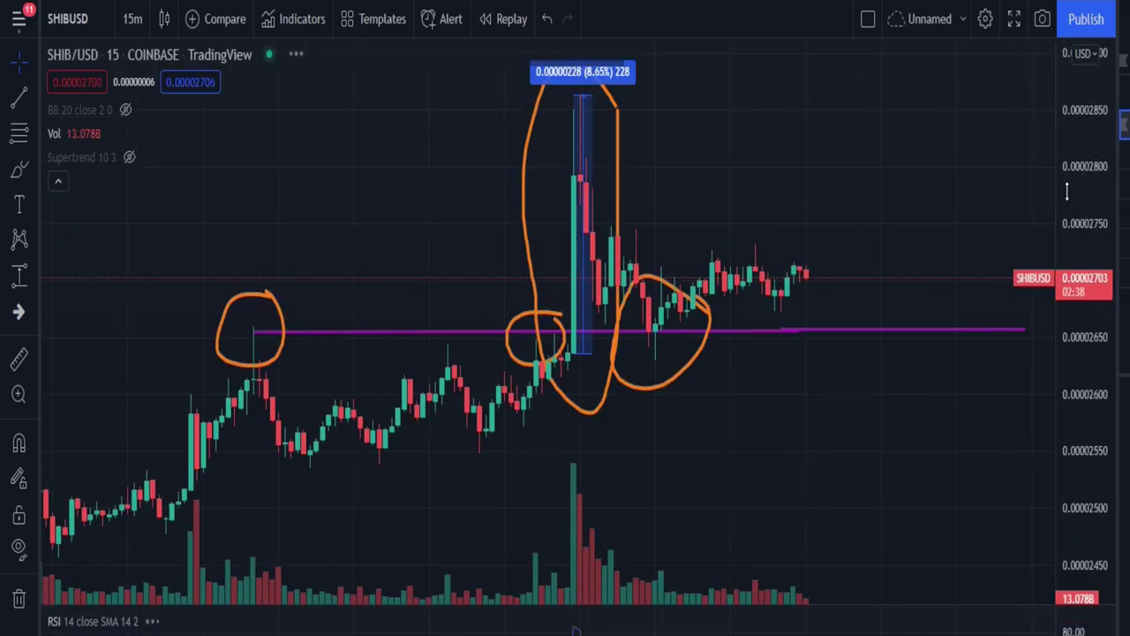
right_click(738, 453)
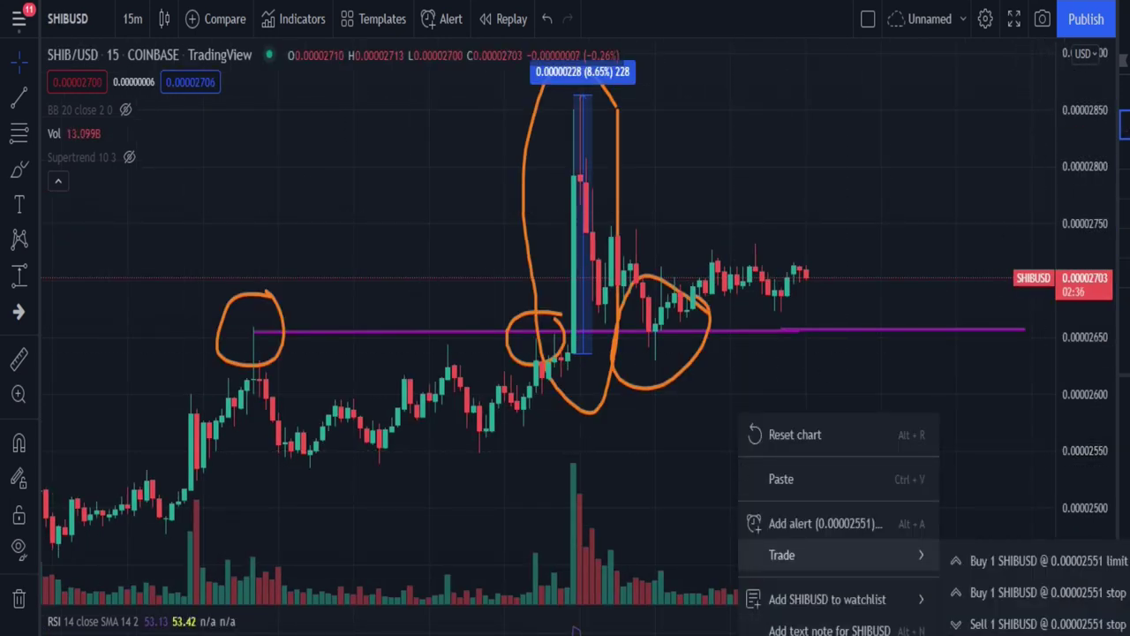
key("ctrl+alt+h")
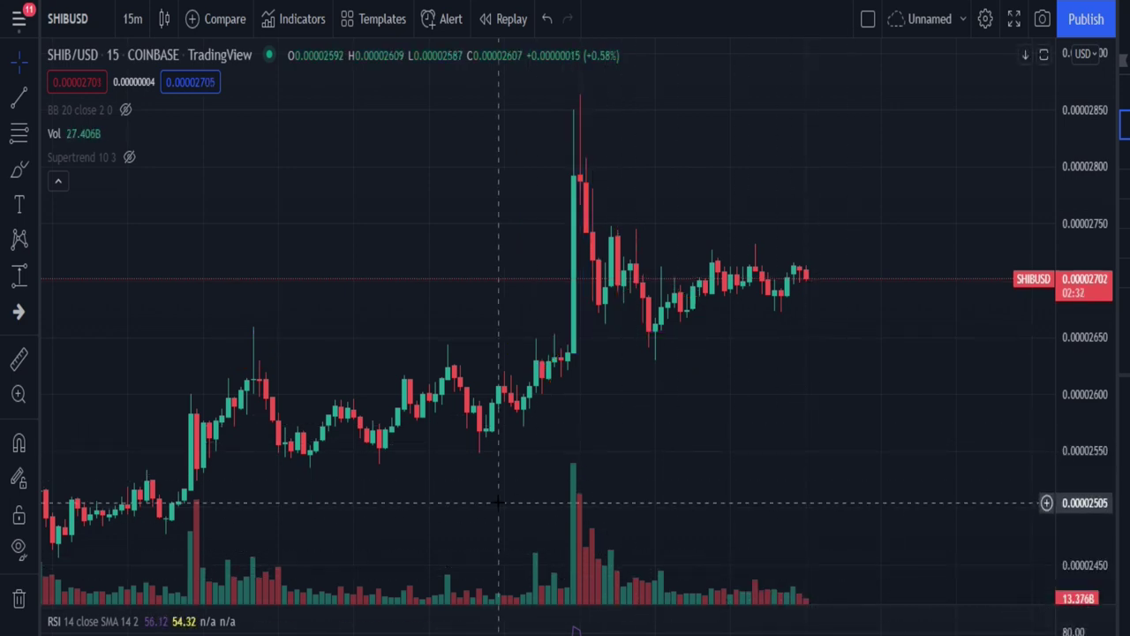
Show the hidden BB 20 and Supertrend 10 3 indicators on the SHIB/USD chart
mouse_move(83, 140)
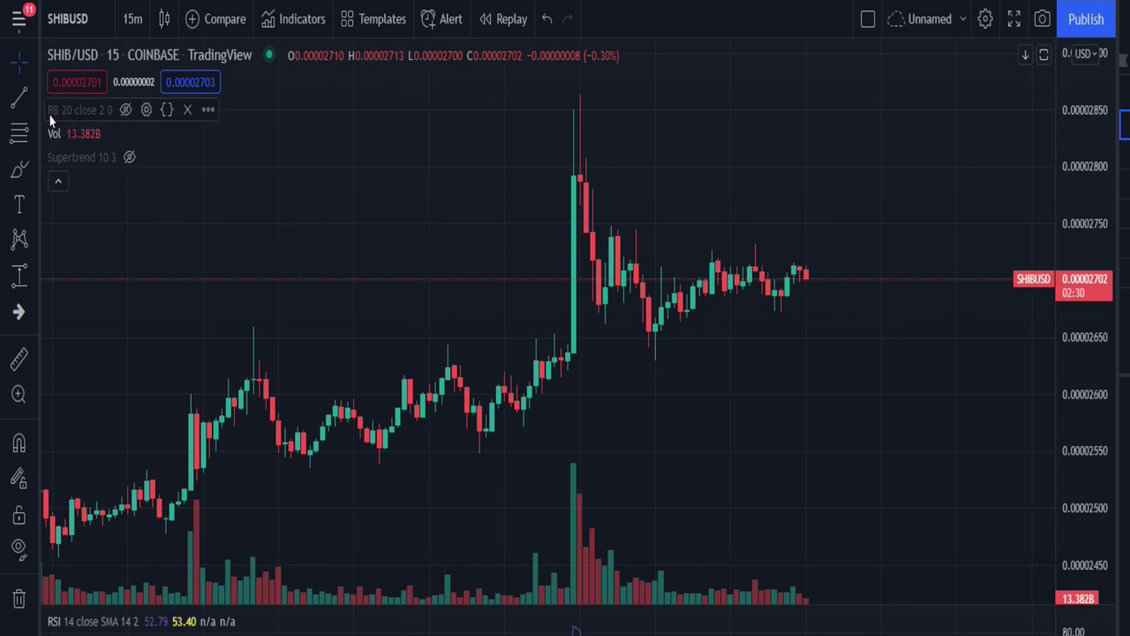
mouse_move(126, 111)
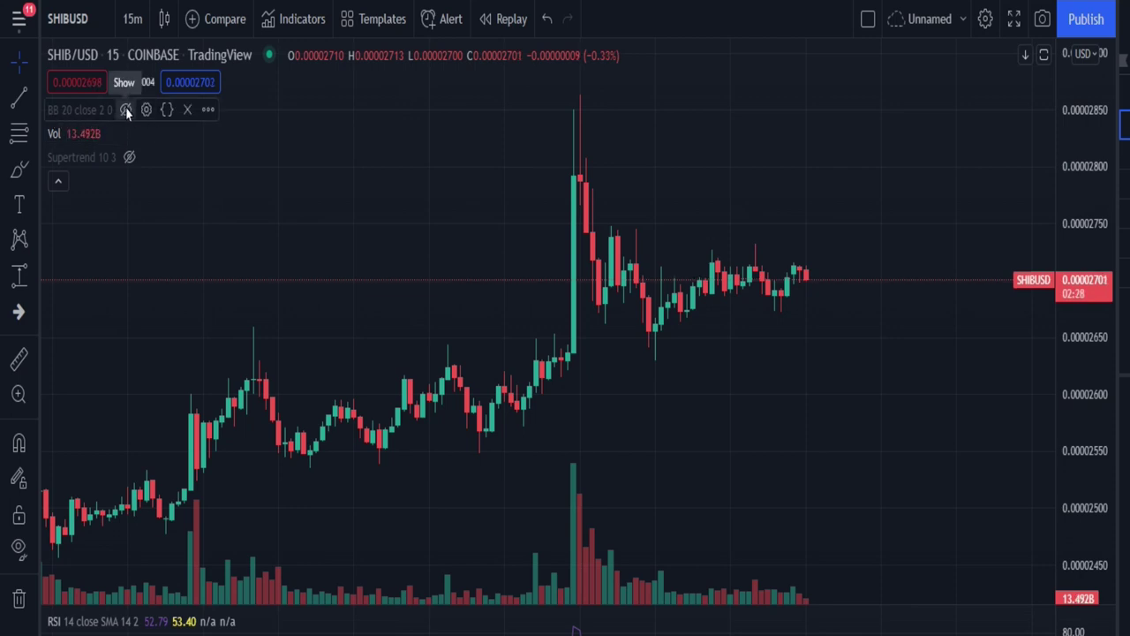
left_click(126, 112)
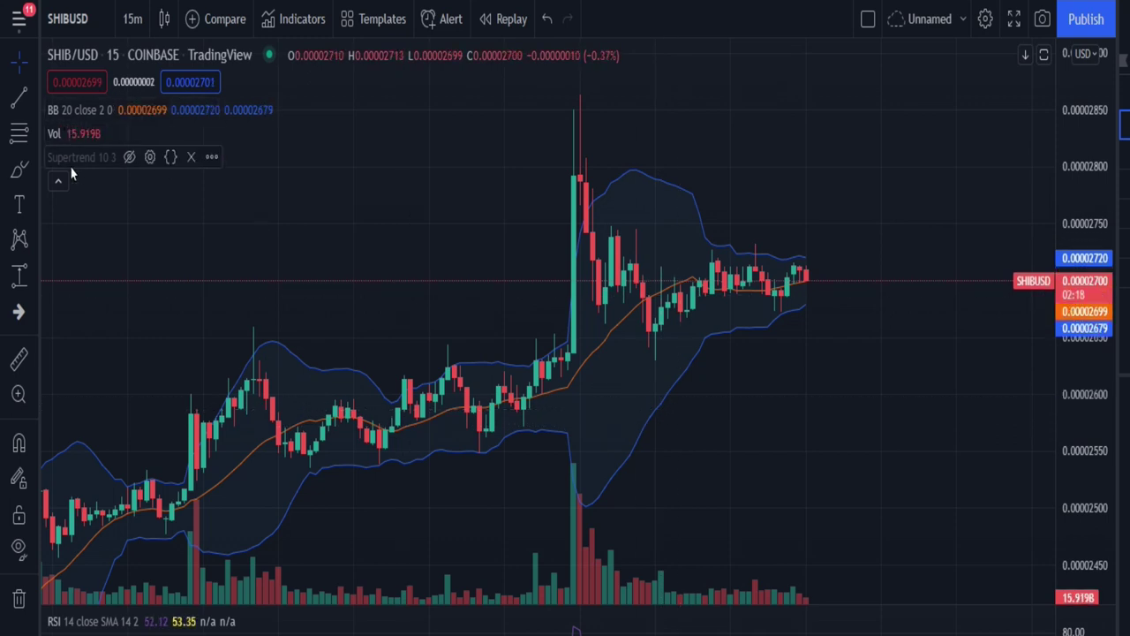
left_click(128, 157)
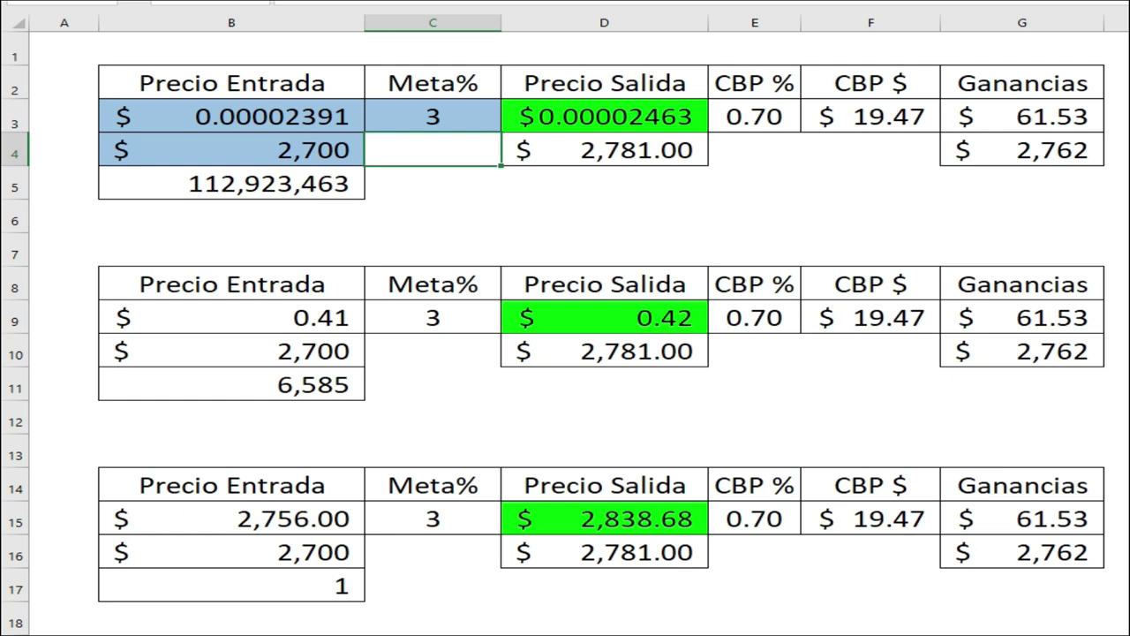
Switch to the Excel trading sheet and go through the first table's headings from Precio Entrada to Ganancias
left_click(146, 83)
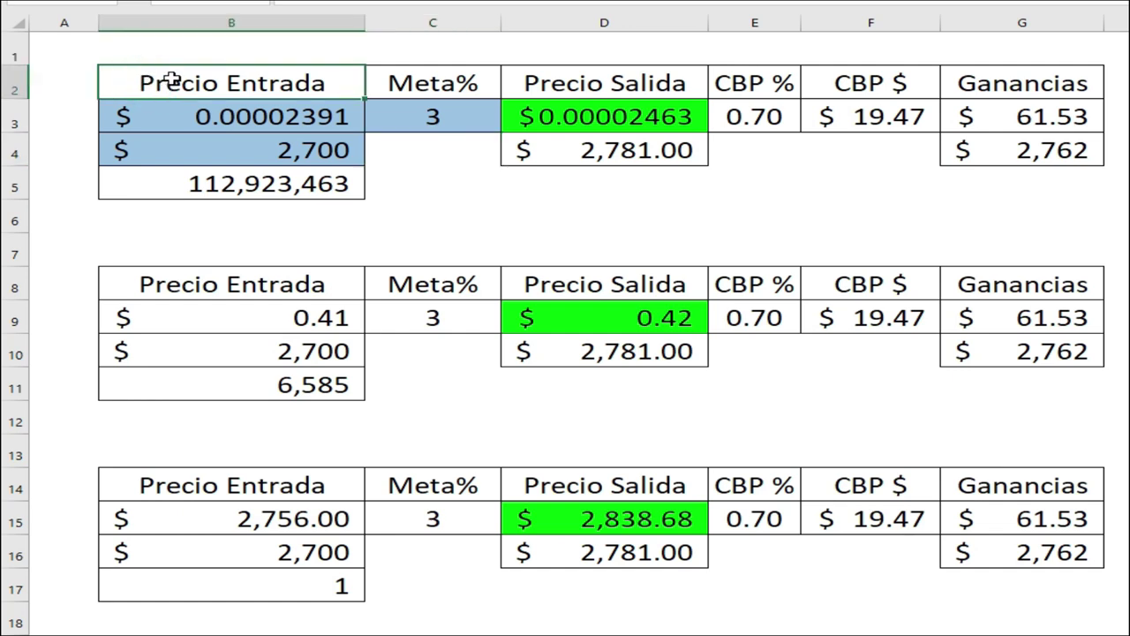
left_click(419, 84)
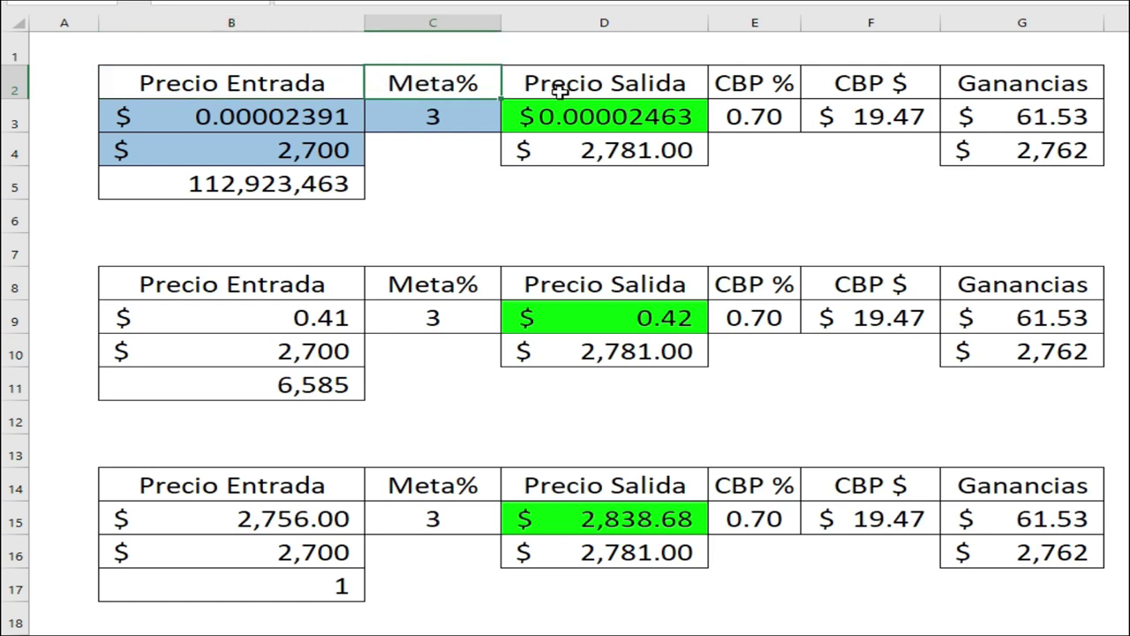
left_click(609, 84)
left_click(774, 82)
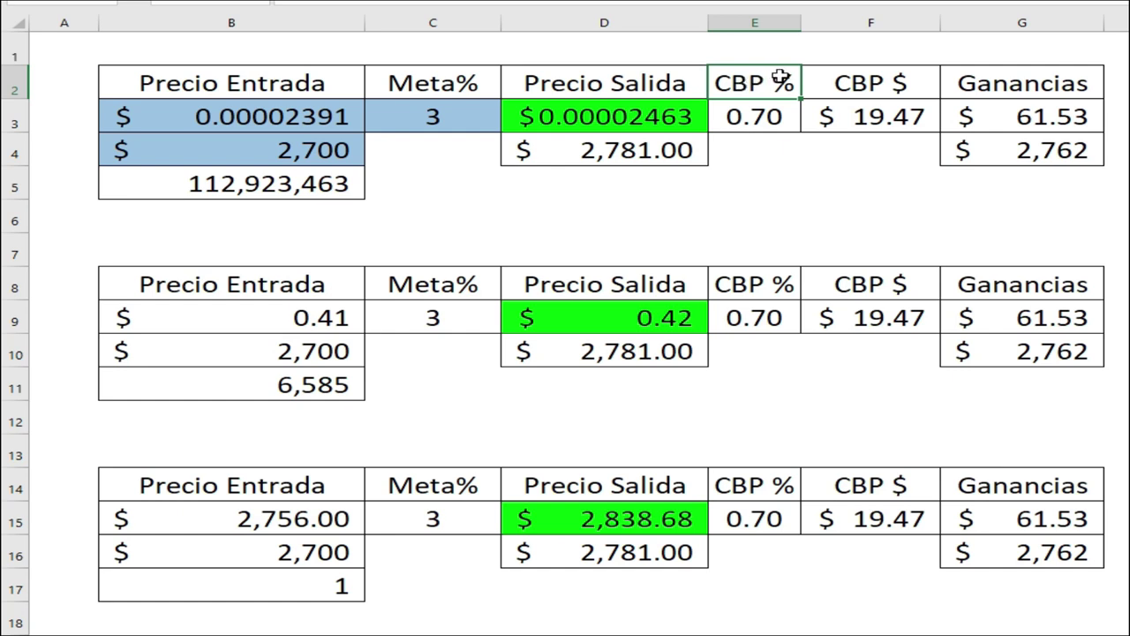
left_click(869, 80)
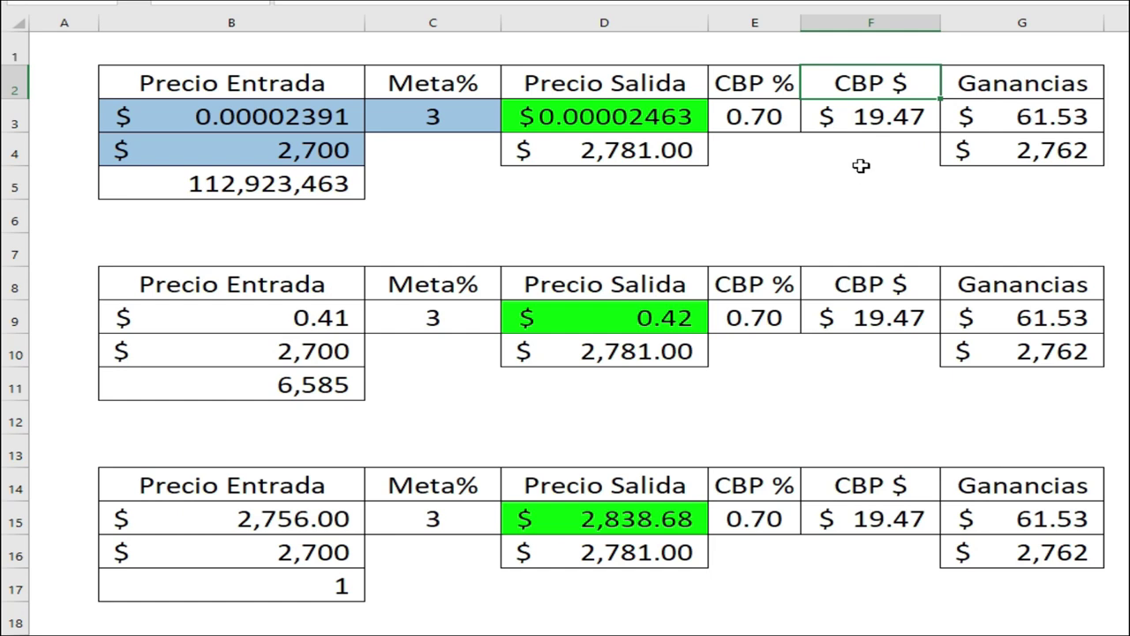
left_click(1009, 80)
left_click(812, 181)
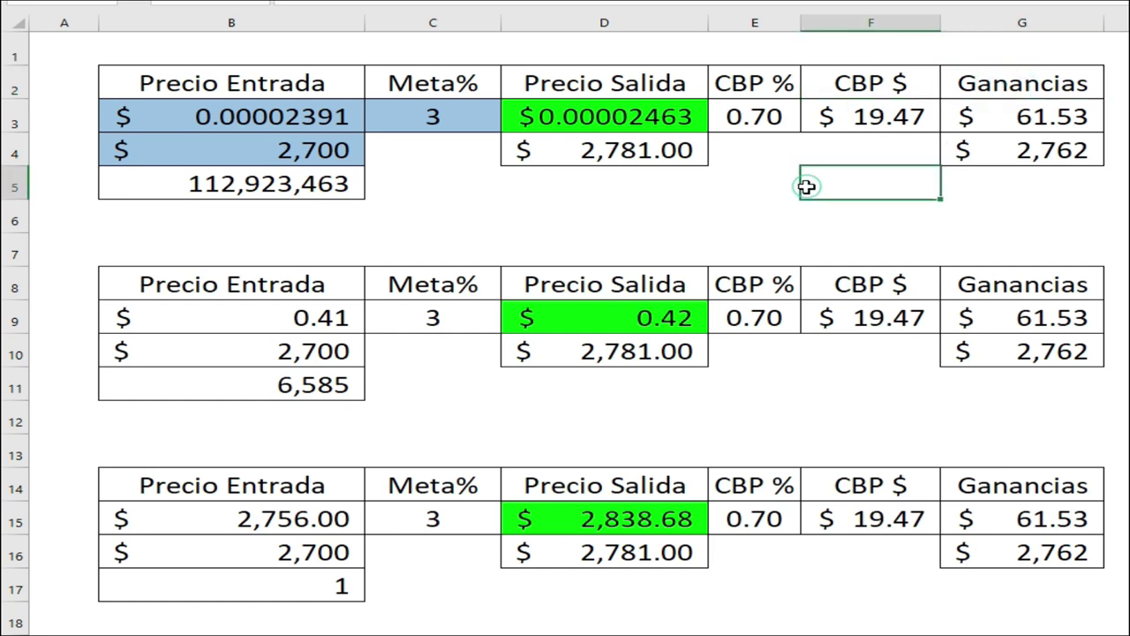
Clear the Meta% value in cell C3 of the first table and re-enter it as 3
left_click(238, 117)
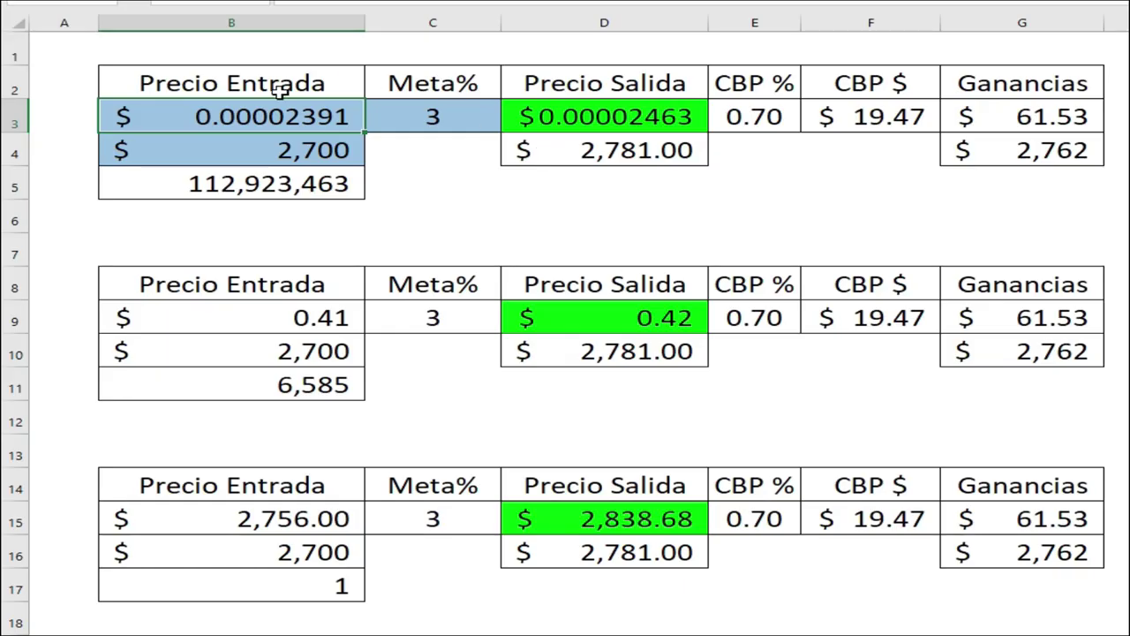
left_click(258, 114, "ctrl")
left_click(406, 116, "ctrl")
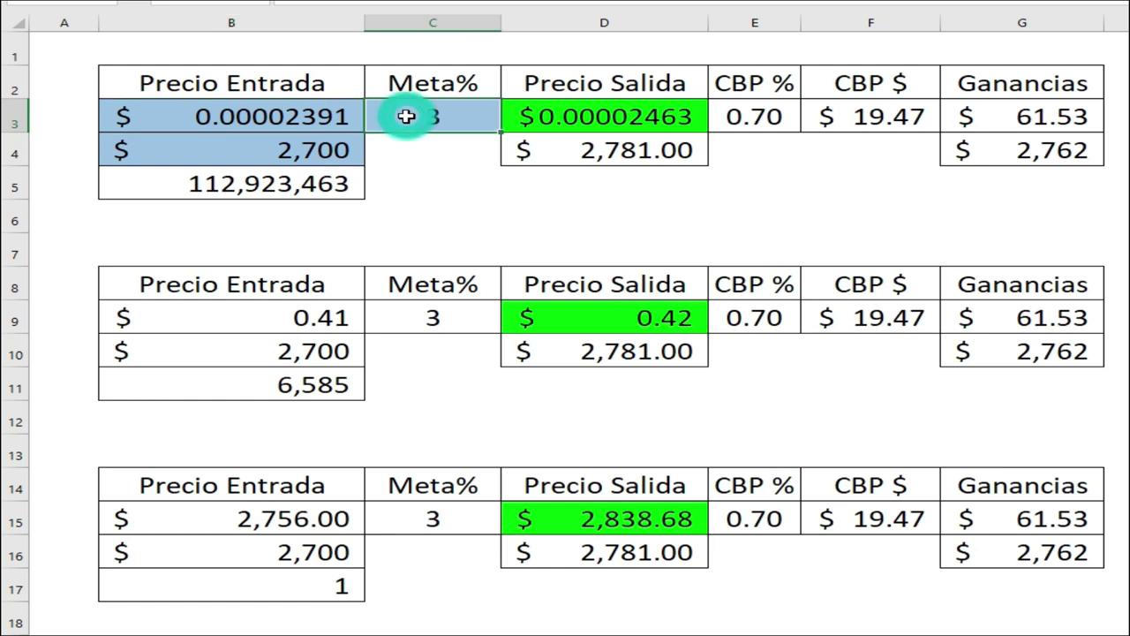
key("Delete")
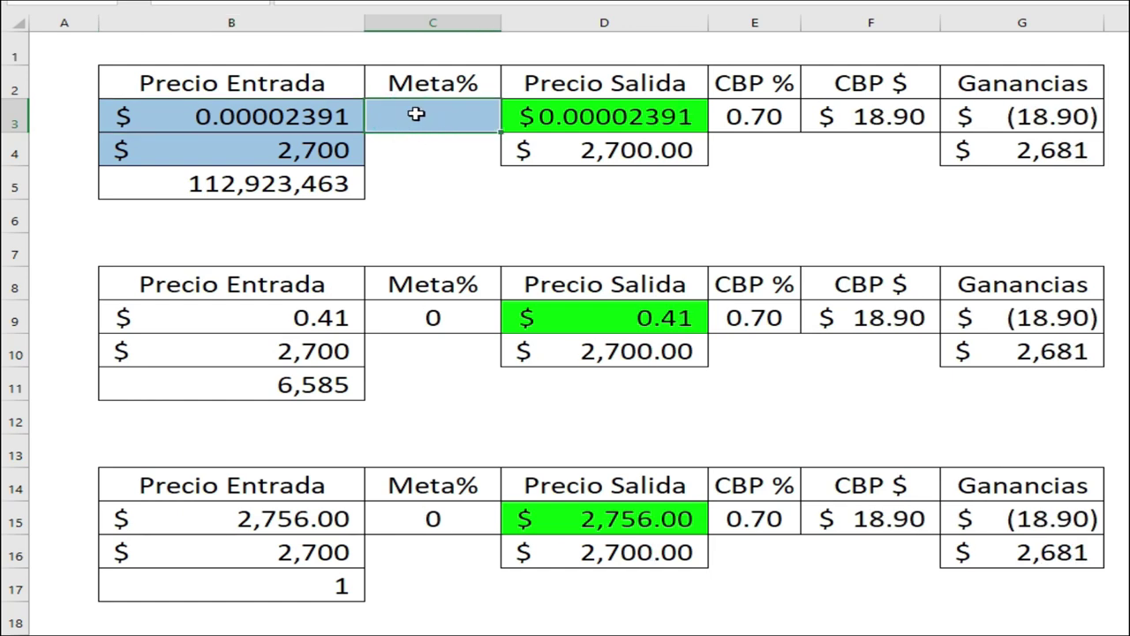
double_click(416, 114)
type("3")
key("Return")
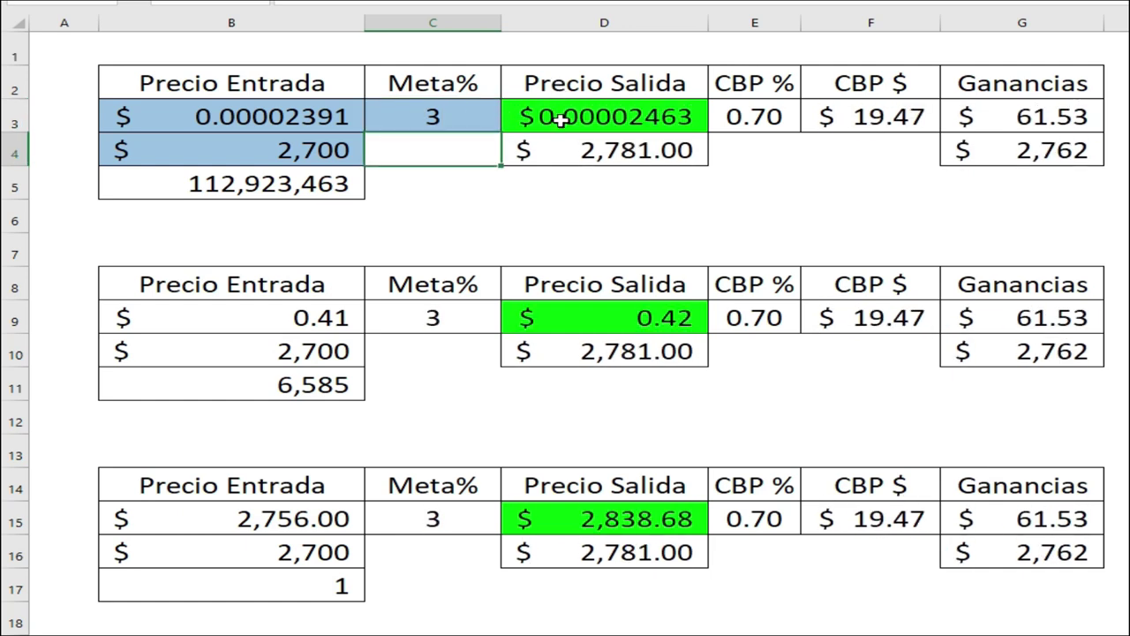
Examine the first table's commission percentage, coin quantity, invested amount and entry price cells
left_click(748, 116)
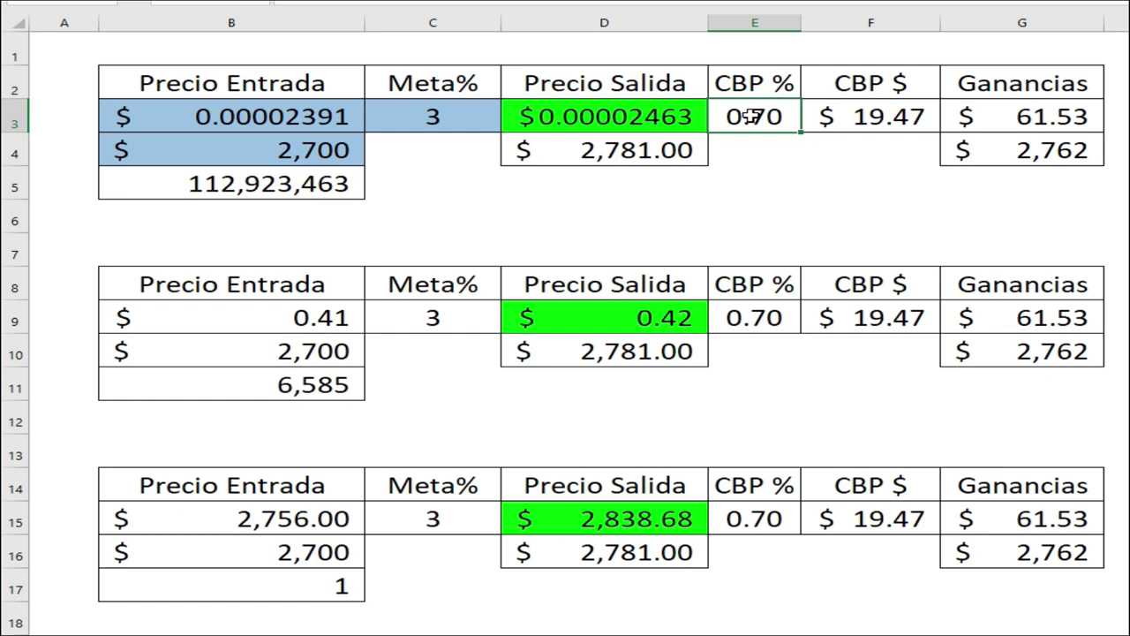
left_click(176, 182)
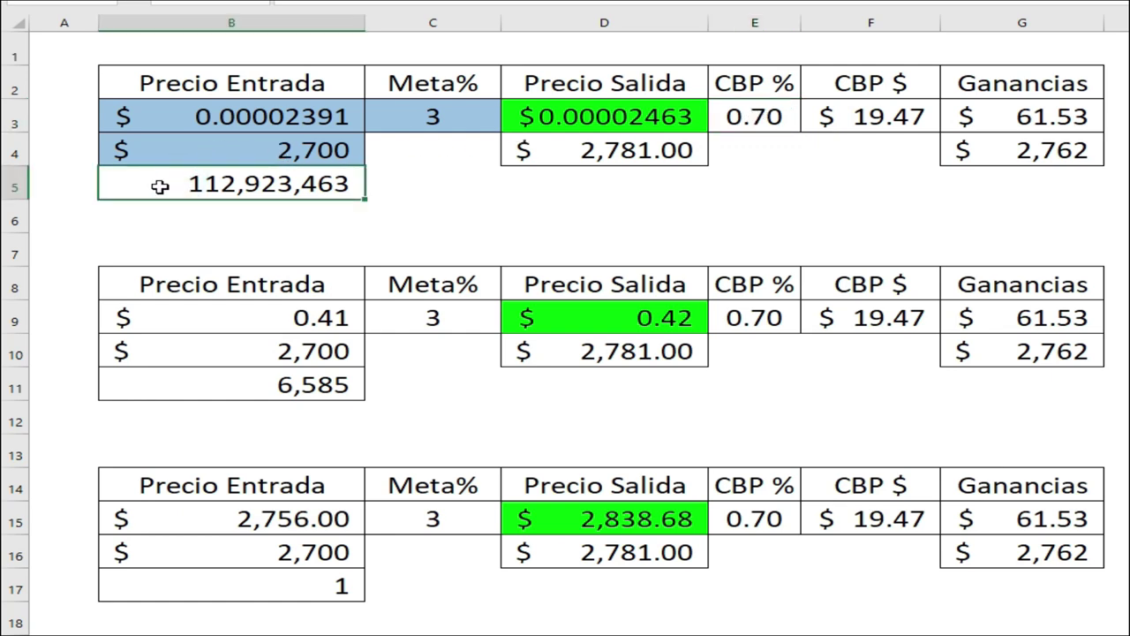
left_click(231, 150)
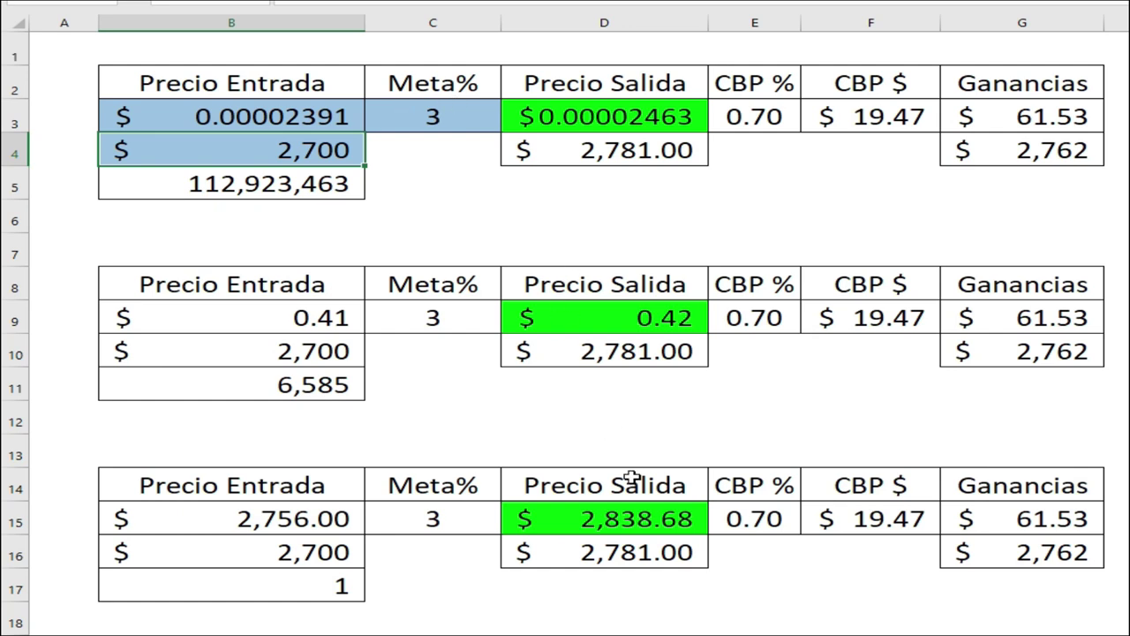
left_click(196, 116)
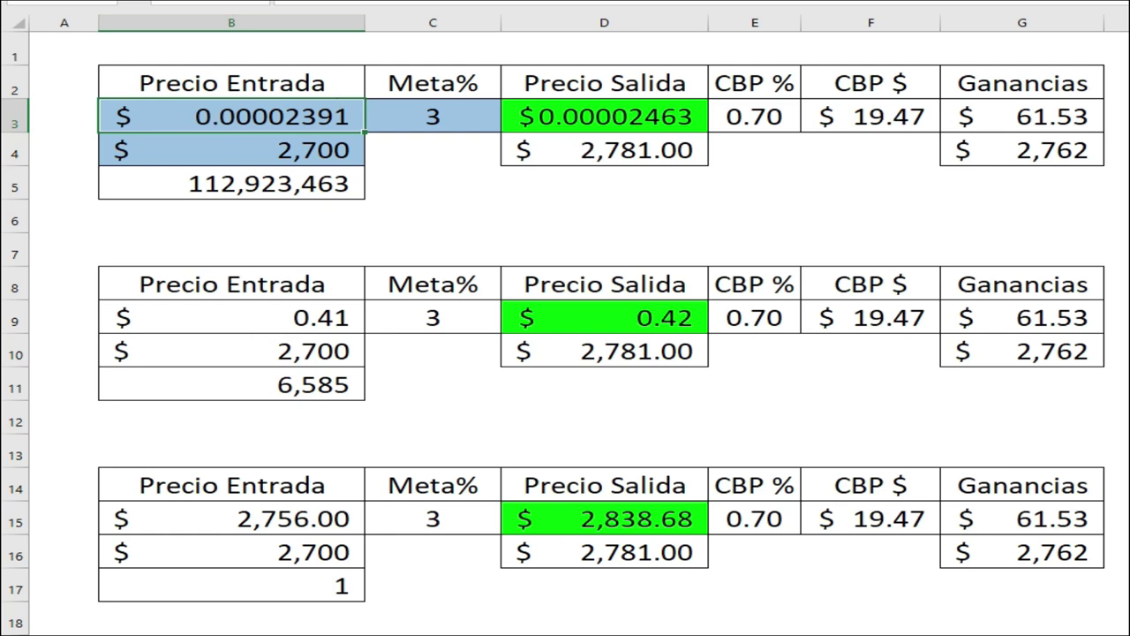
Fill the Precio Entrada cells B9 and B15 with the same light blue used for B3
left_click(164, 317, "ctrl")
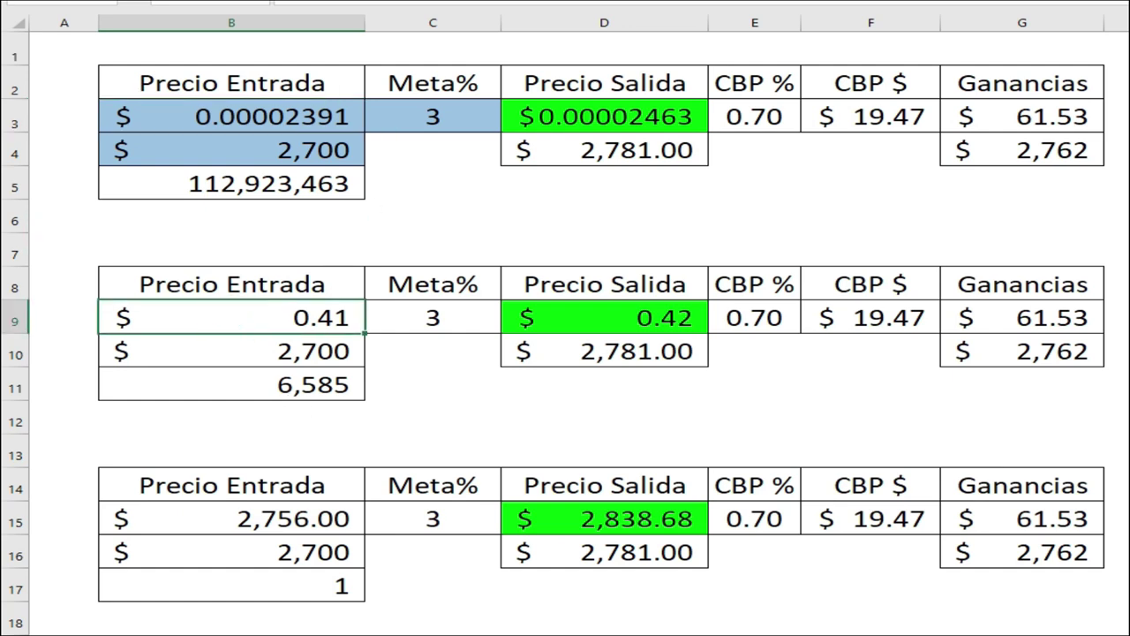
left_click(357, 1)
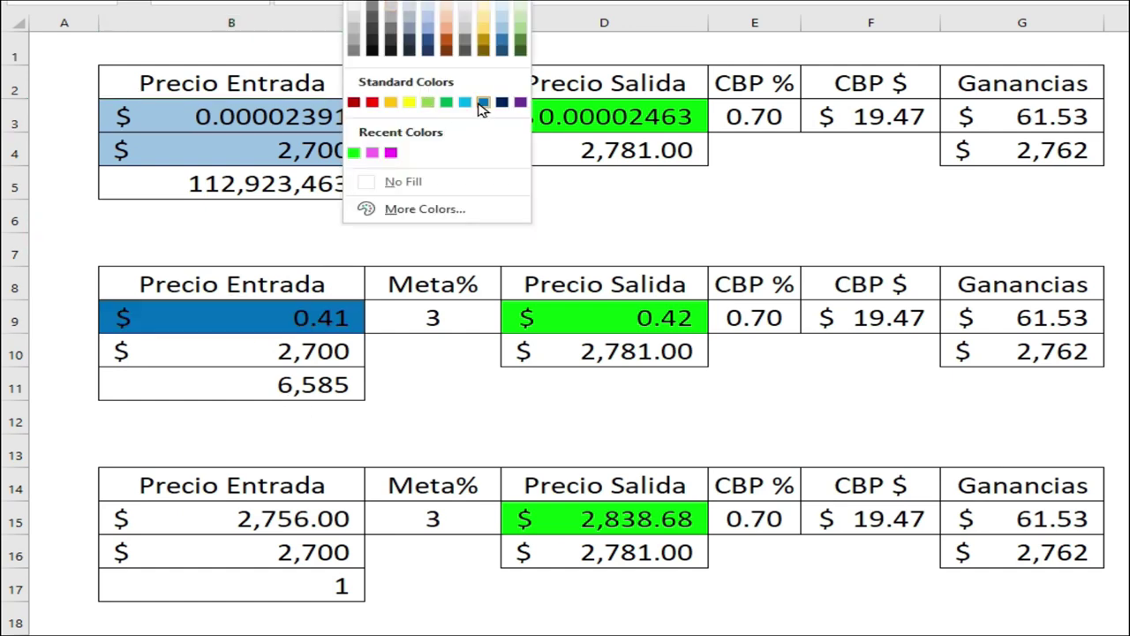
left_click(504, 27)
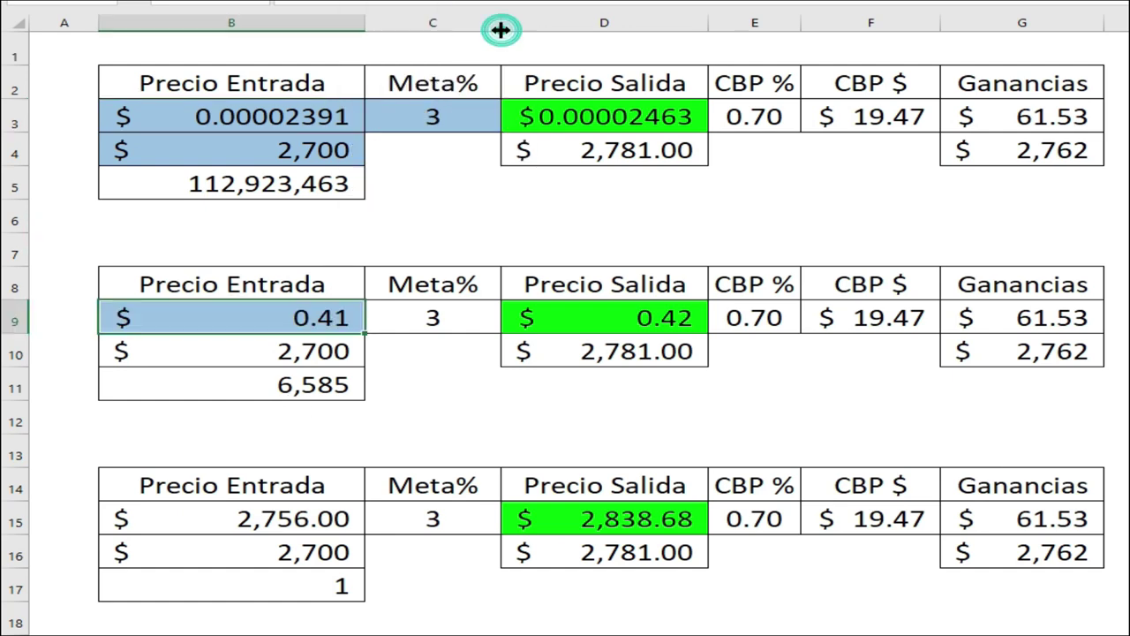
left_click(322, 518)
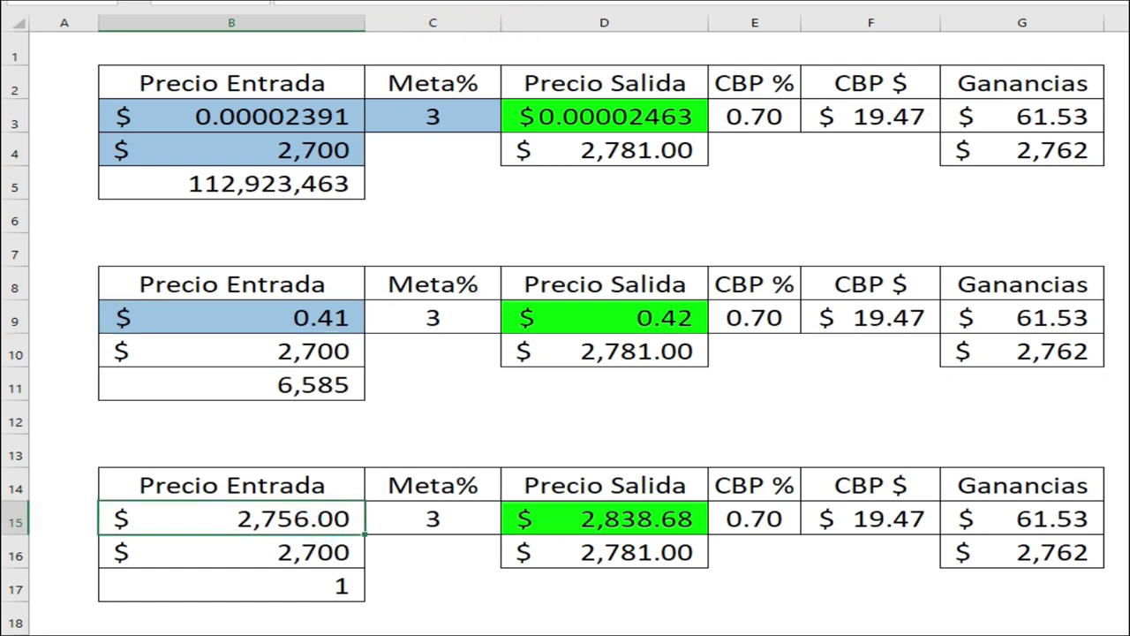
key("F4")
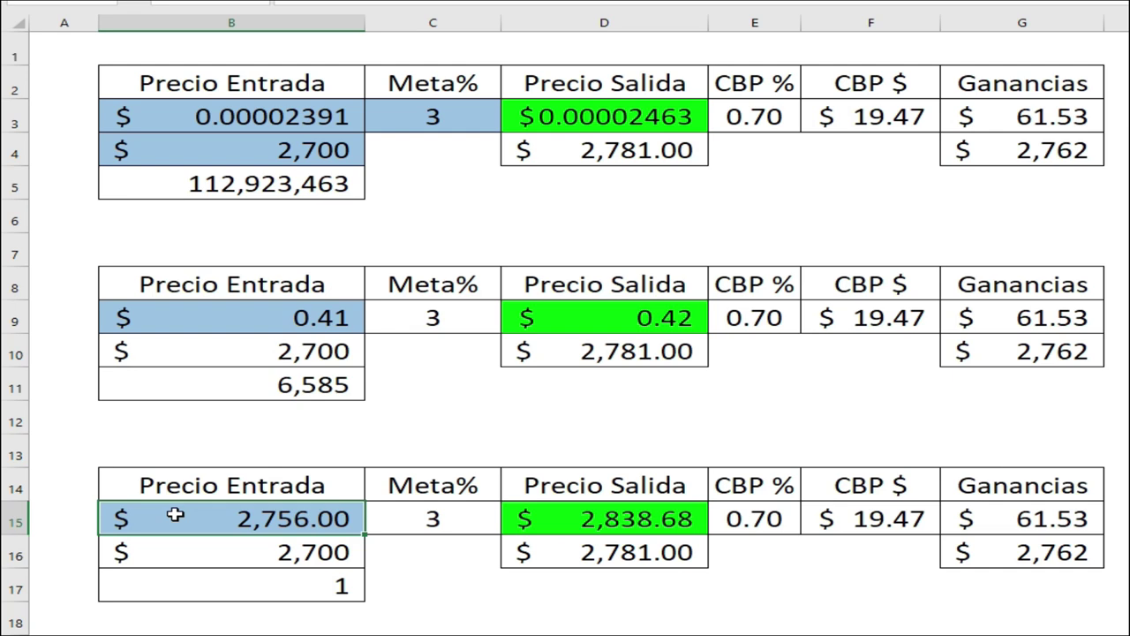
Clear the invested amount in cell B4 of the first table and re-enter it as 2700
left_click(257, 354)
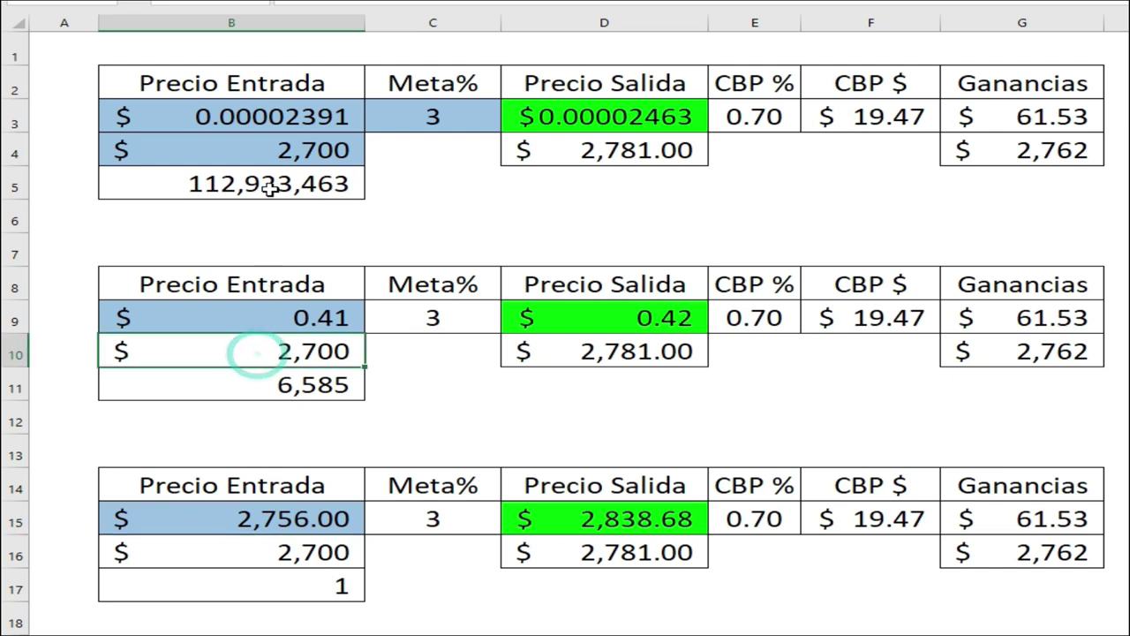
left_click(266, 154)
key("Delete")
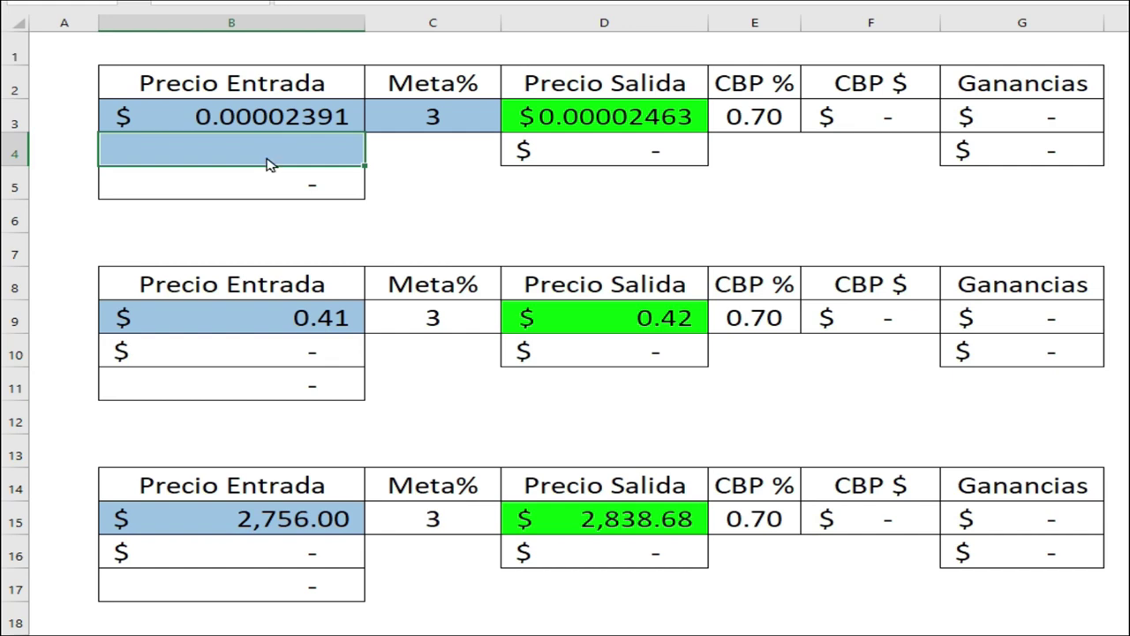
type("2700")
key("Return")
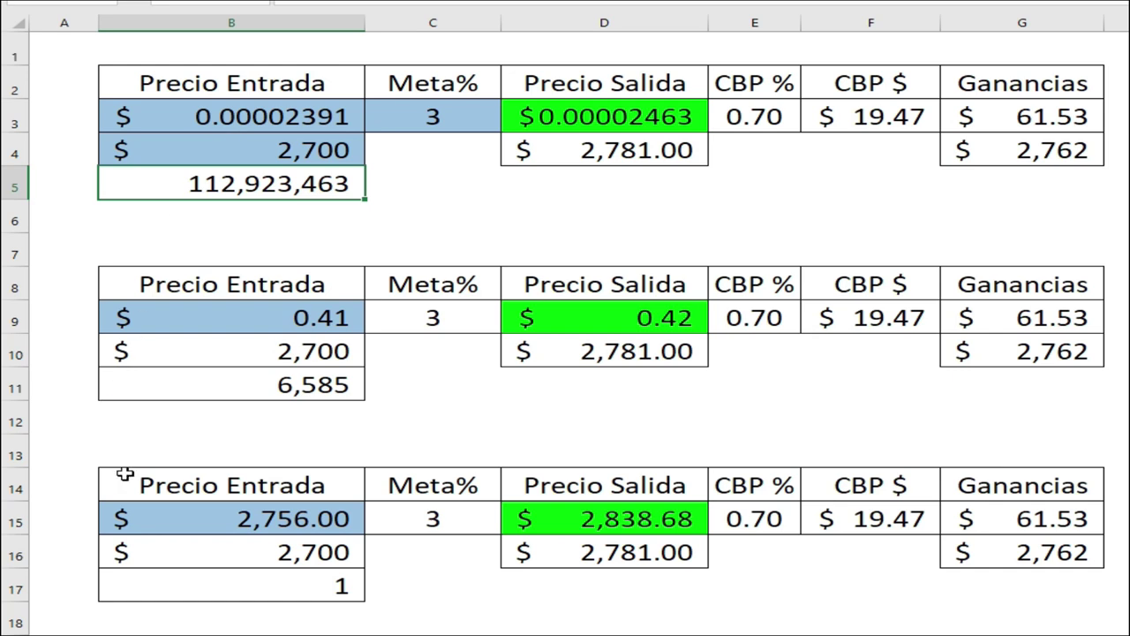
Compare the first table's entry price in B3 with the exit price in D3, and review the headings in row 2
left_click(559, 116)
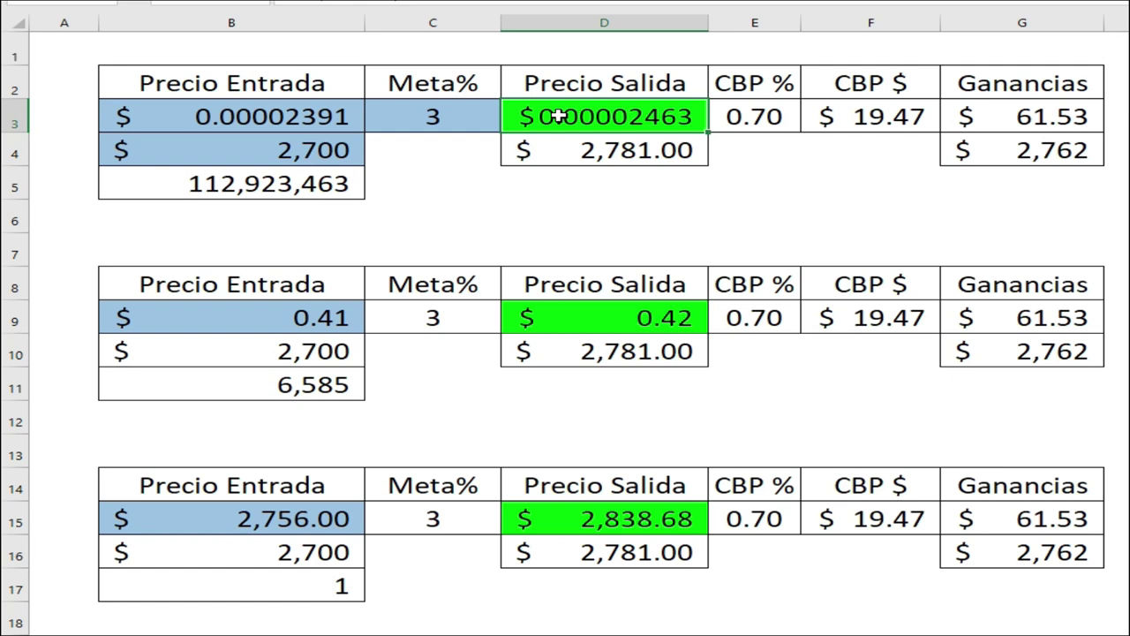
left_click(221, 116)
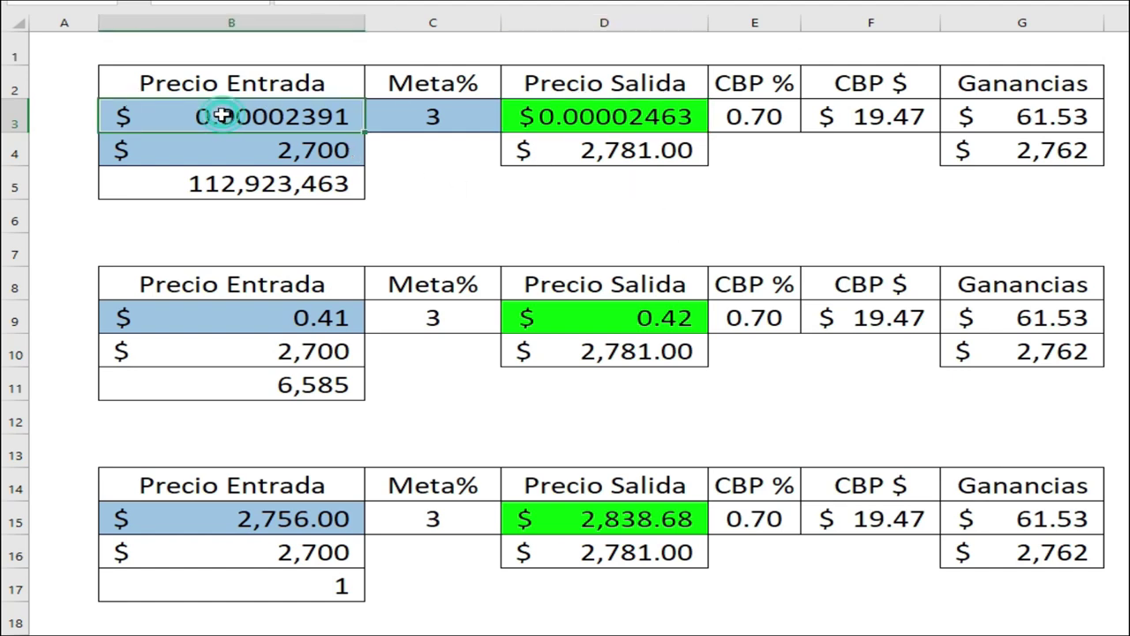
left_click(548, 113)
left_click(267, 117)
left_click(194, 86)
left_click(468, 84)
left_click(609, 84)
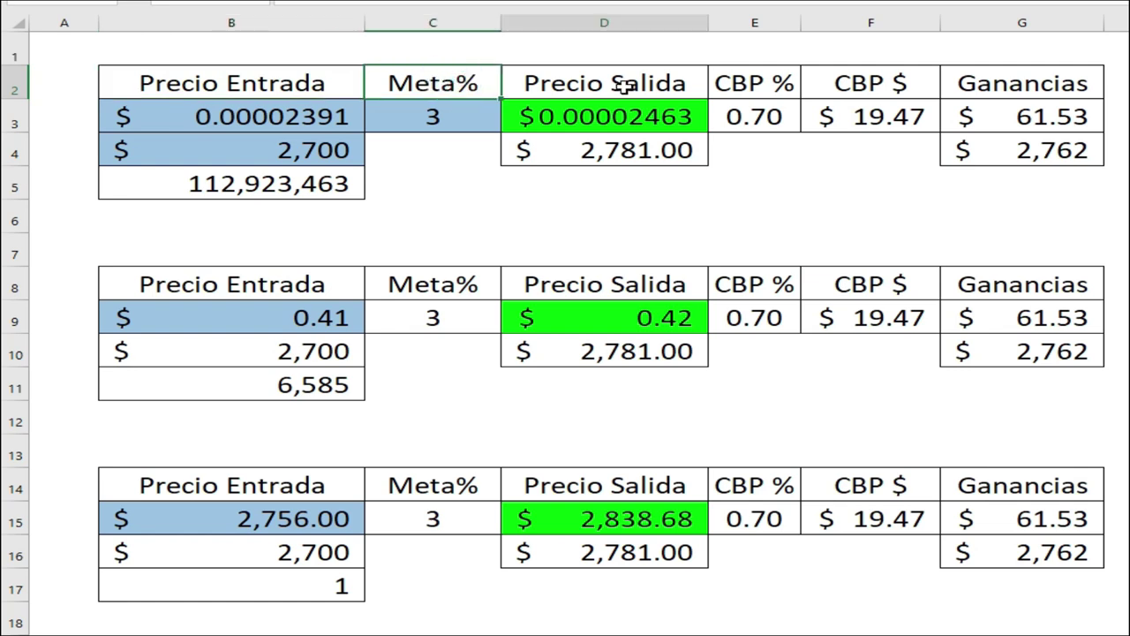
left_click(755, 83)
left_click(874, 81)
left_click(1047, 95)
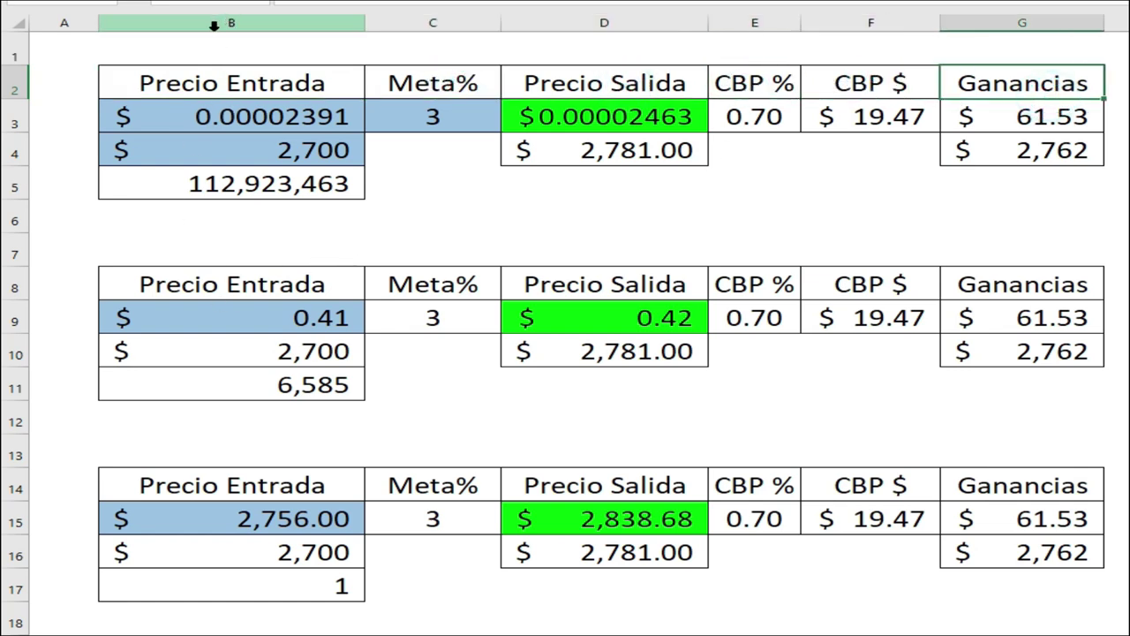
left_click(224, 88)
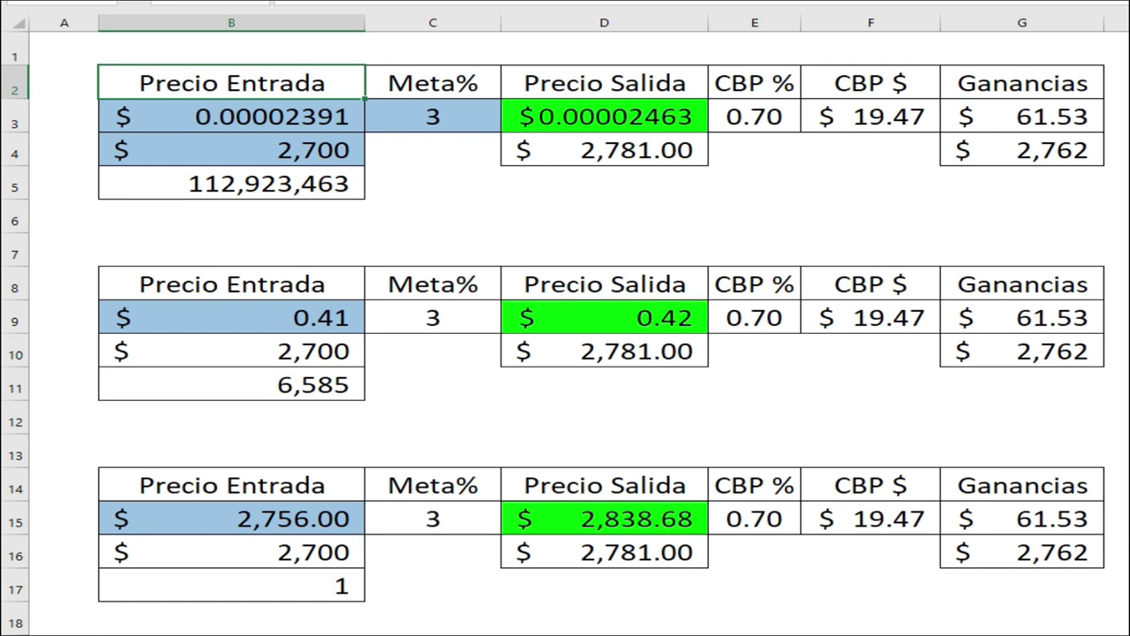
Display the DST sheet's formulas for review, and return to the calculated values at 90% zoom
key("ctrl+grave")
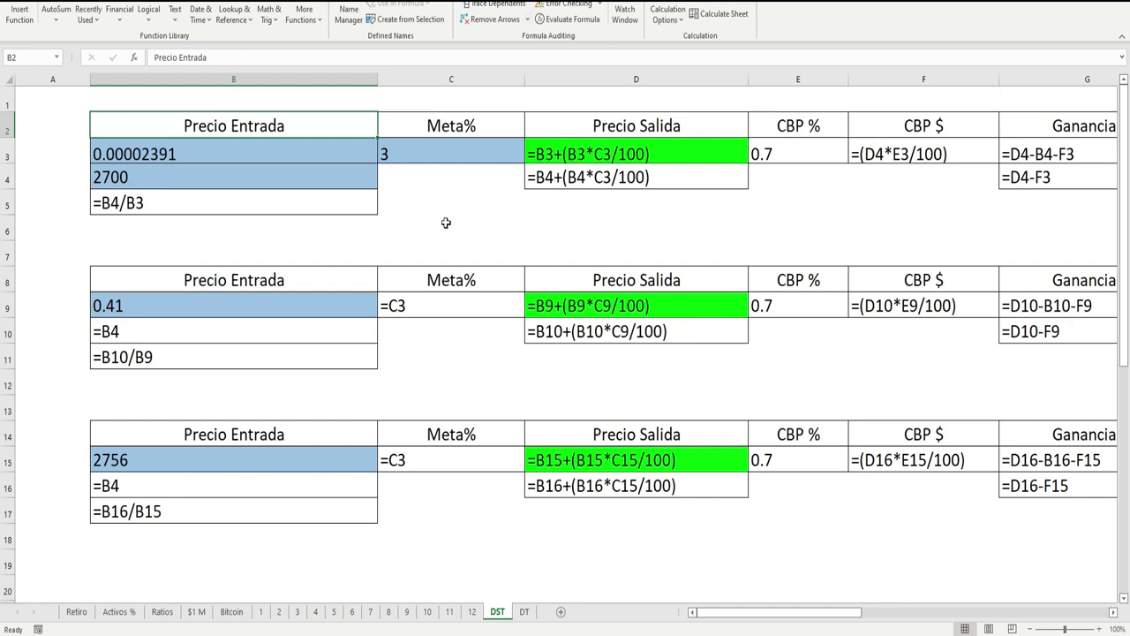
left_click(1043, 629)
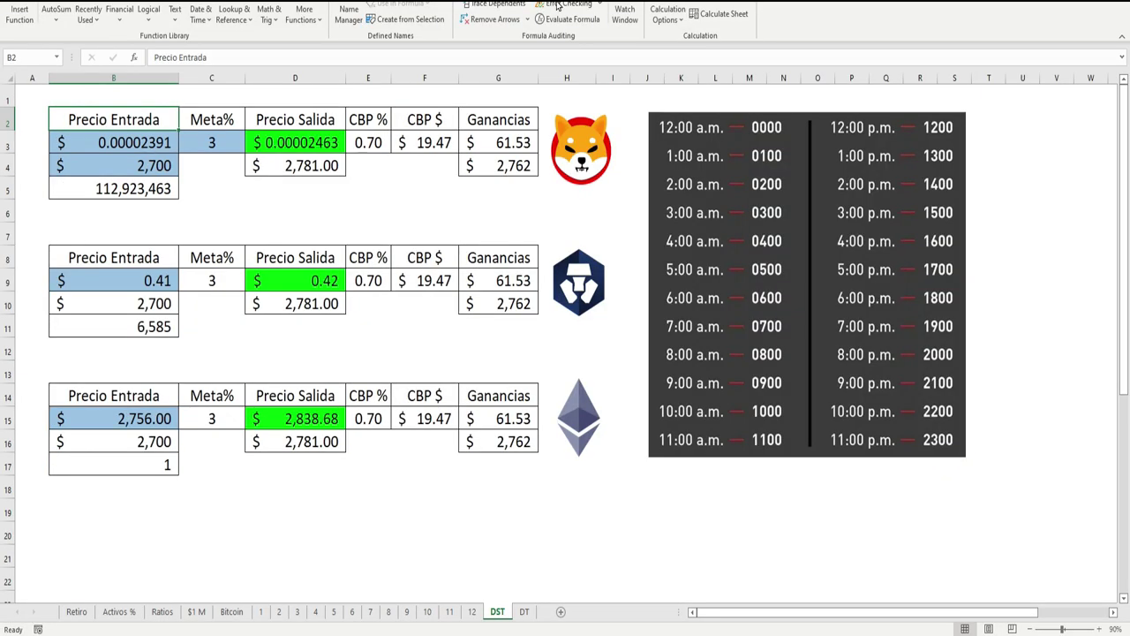
On the DT sheet, review the profit formulas for the three recorded trades in K5, K6 and K9
left_click(523, 612)
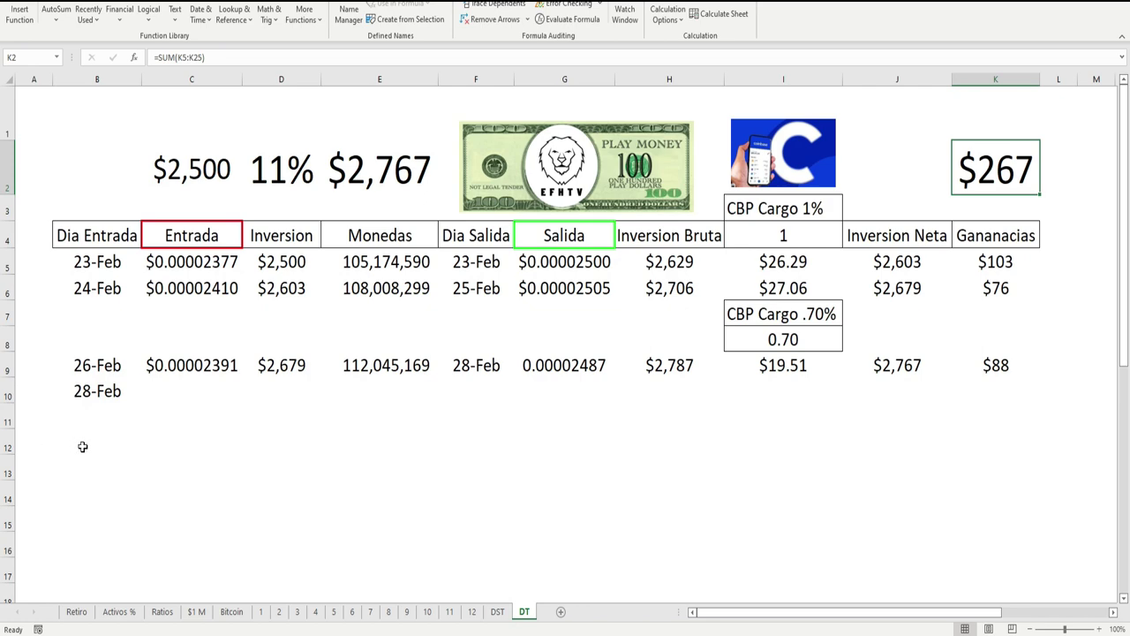
left_click(496, 612)
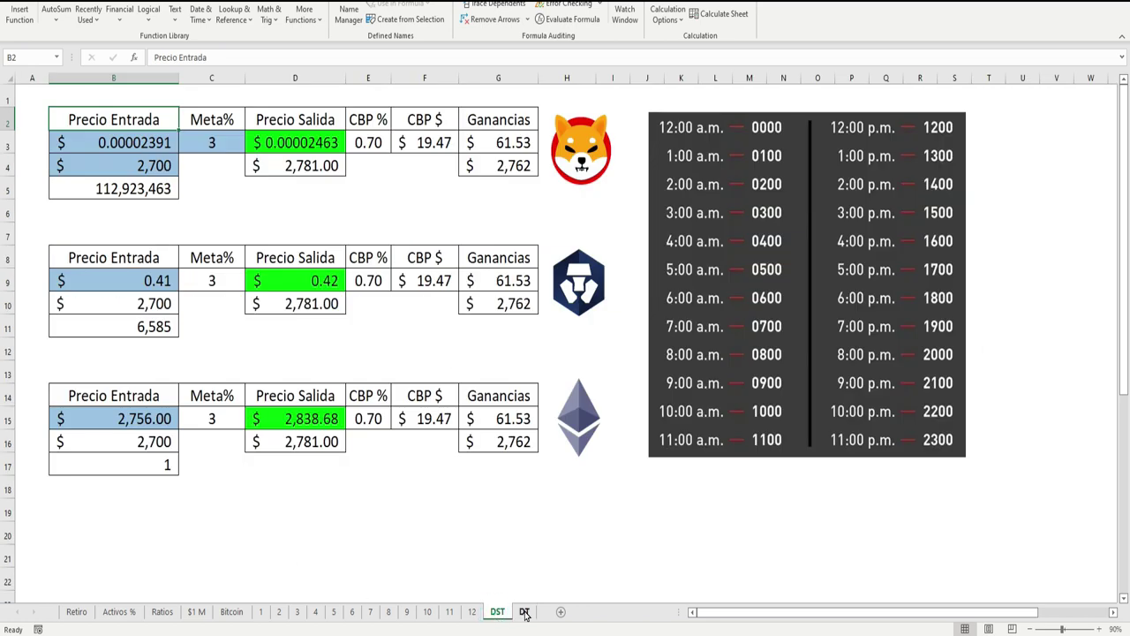
left_click(524, 612)
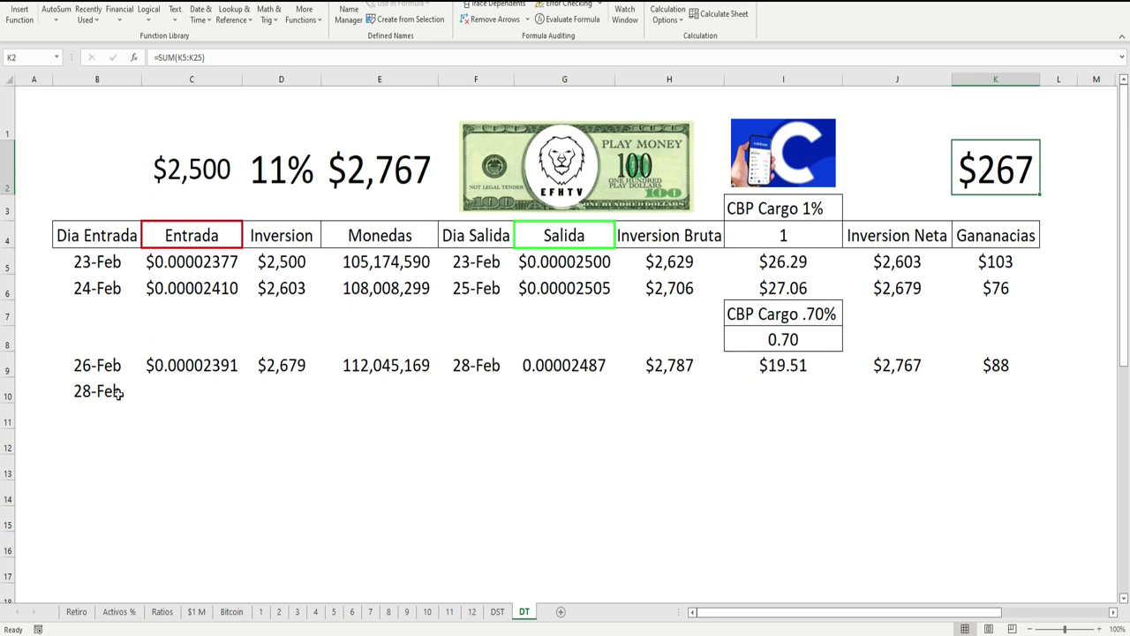
left_click(1005, 366)
left_click(1004, 290)
left_click(1004, 260)
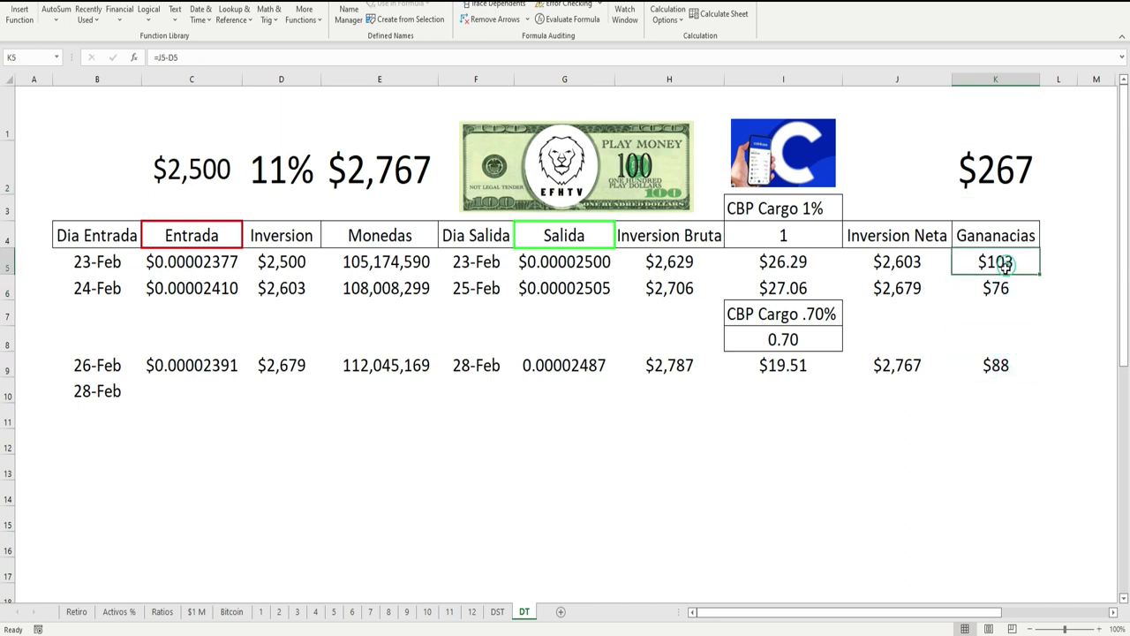
left_click(998, 289)
left_click(1001, 364)
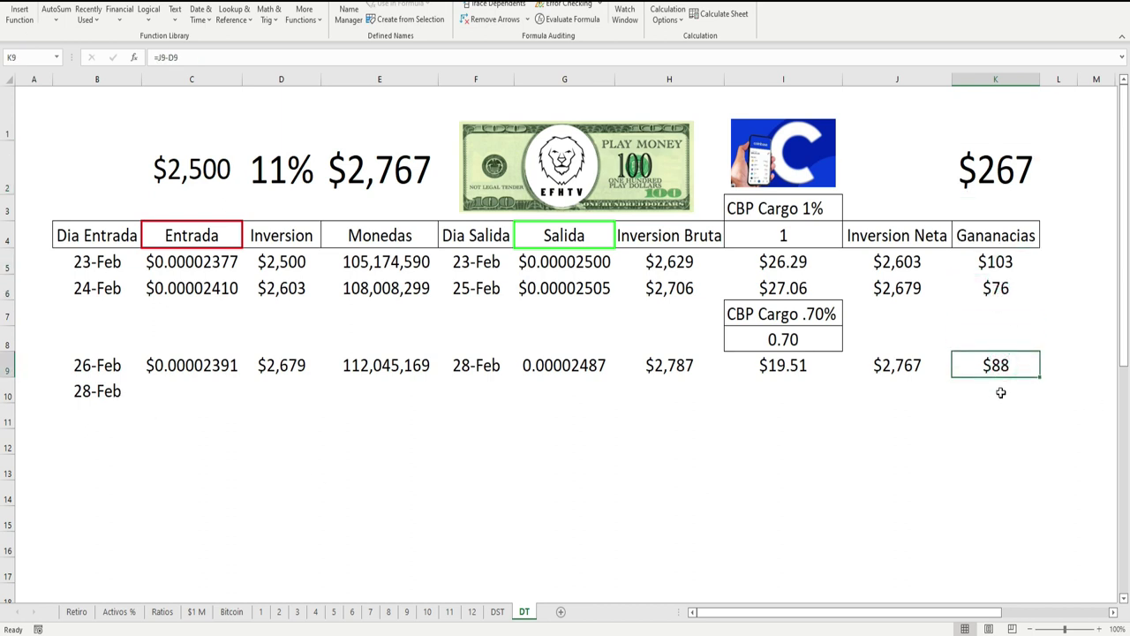
left_click(1001, 392)
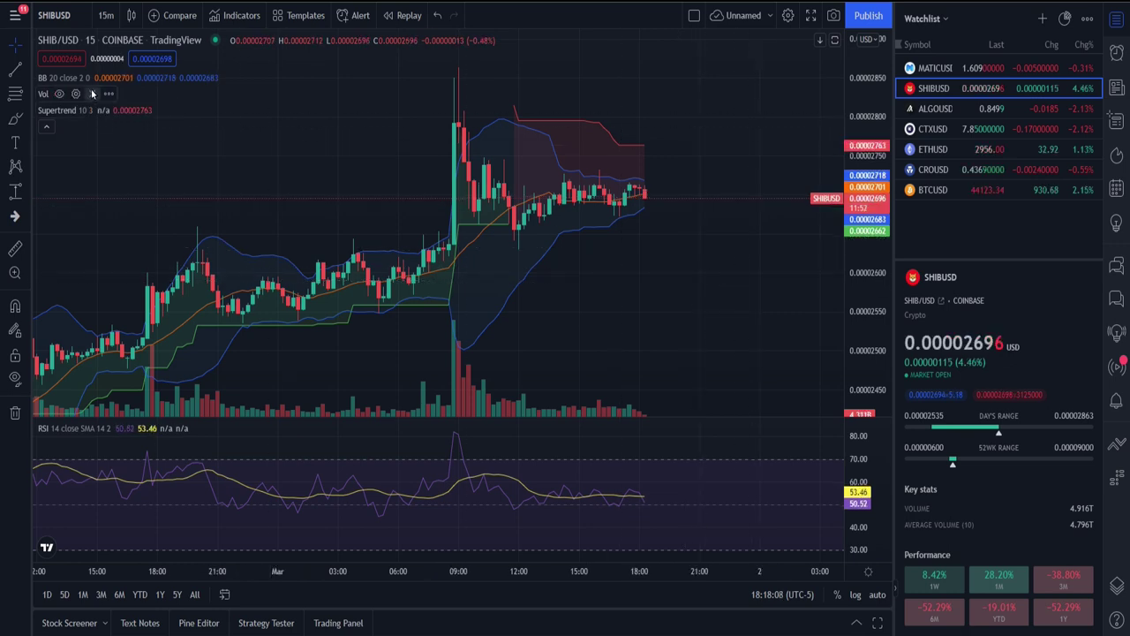
In TradingView, hide SHIBUSD's BB and Supertrend indicators and draw a nearly horizontal trend line at about 0.00002655 from 28 Feb 19:15 to 1 Mar 20:30
left_click(100, 78)
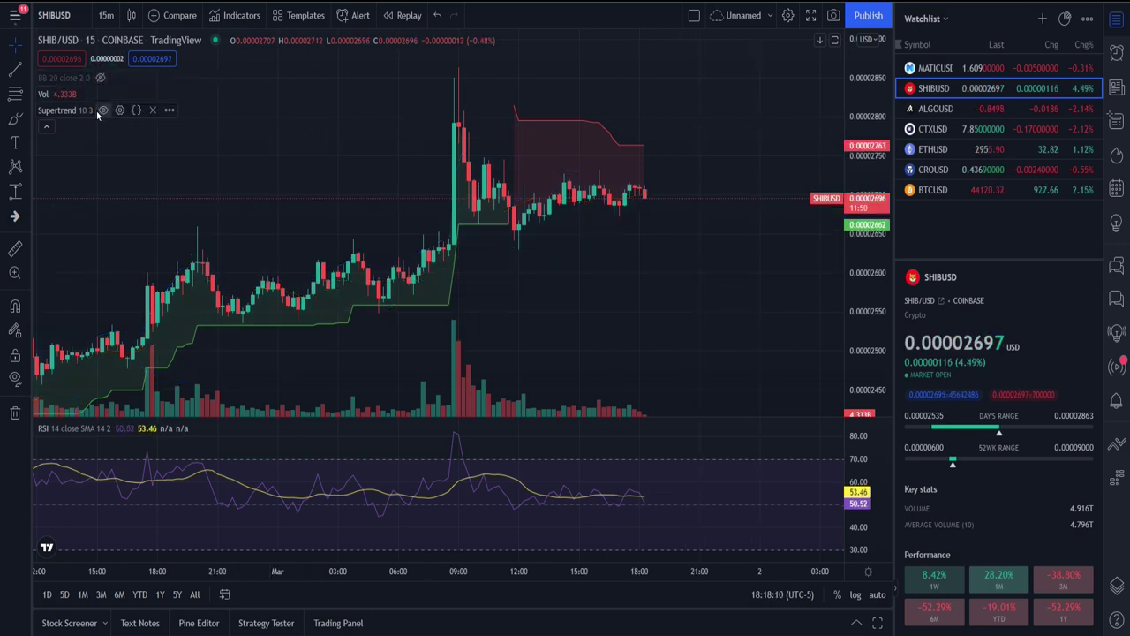
left_click(102, 110)
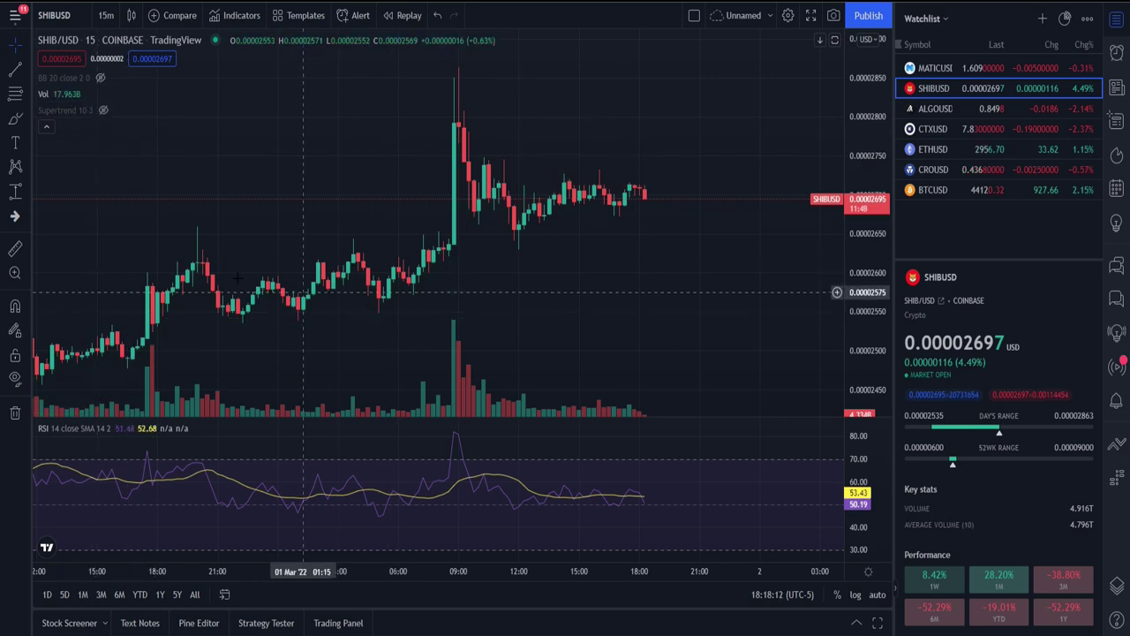
left_click(15, 68)
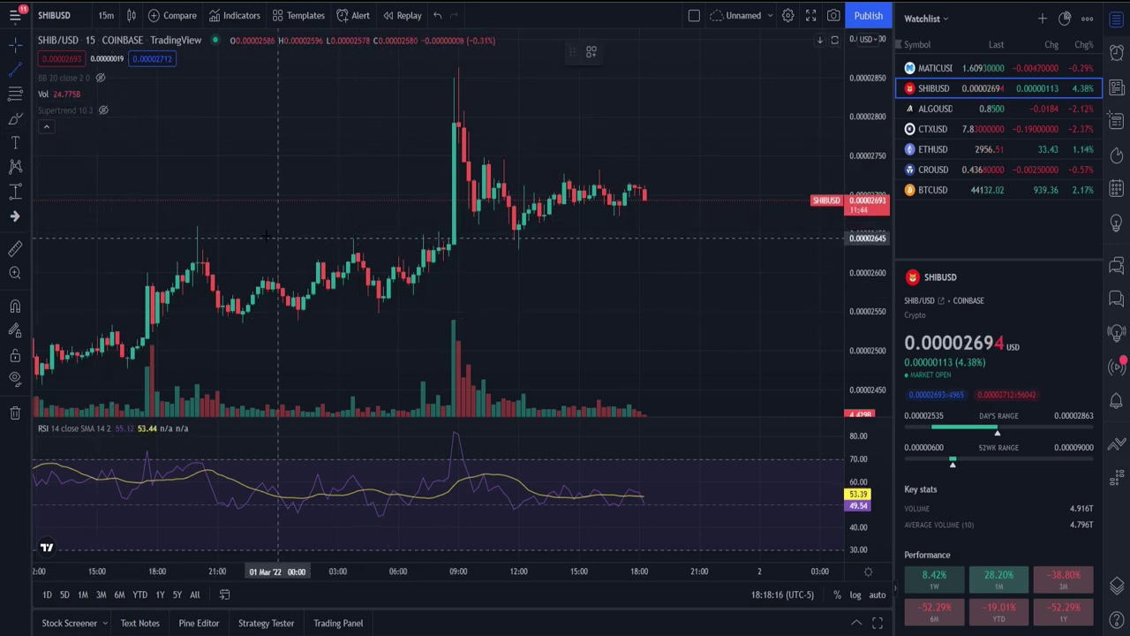
left_click(182, 227)
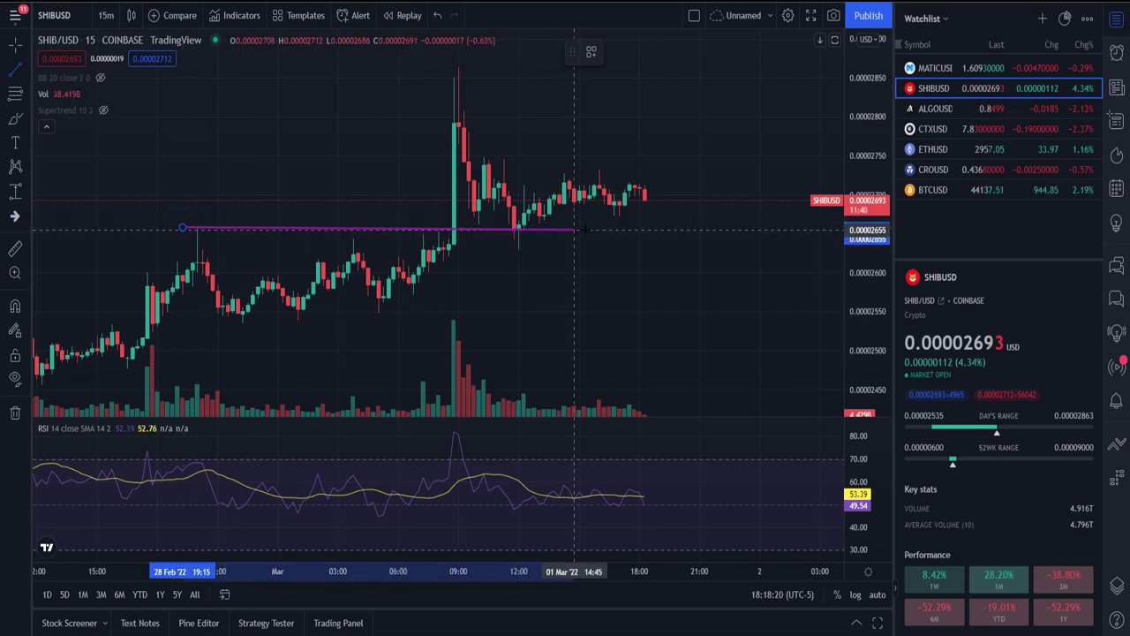
left_click(690, 231)
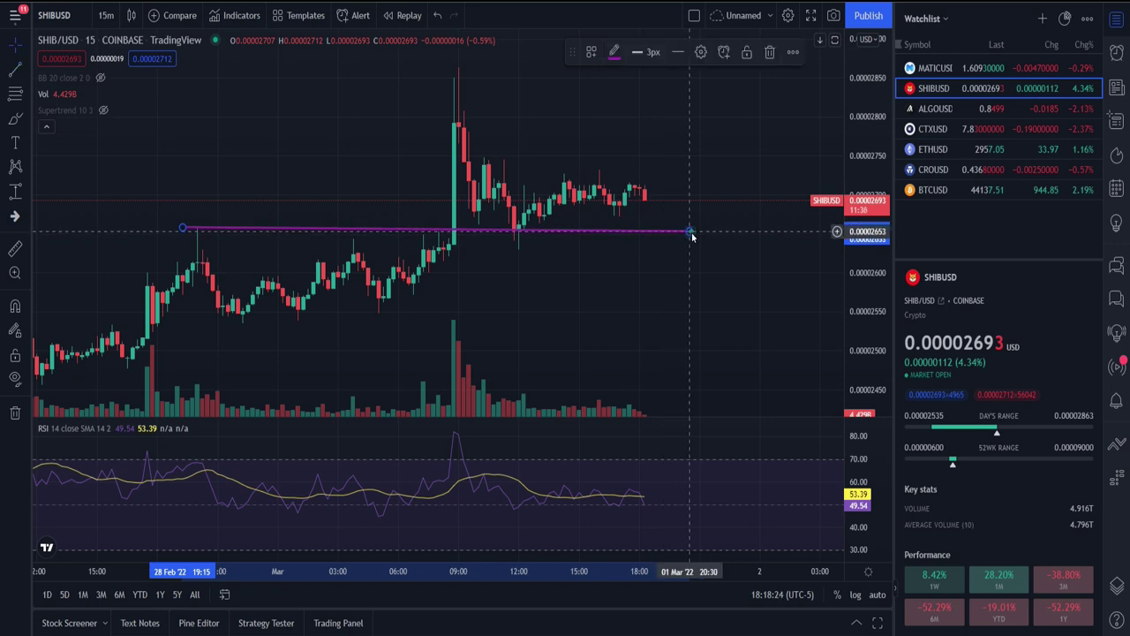
left_click(594, 234)
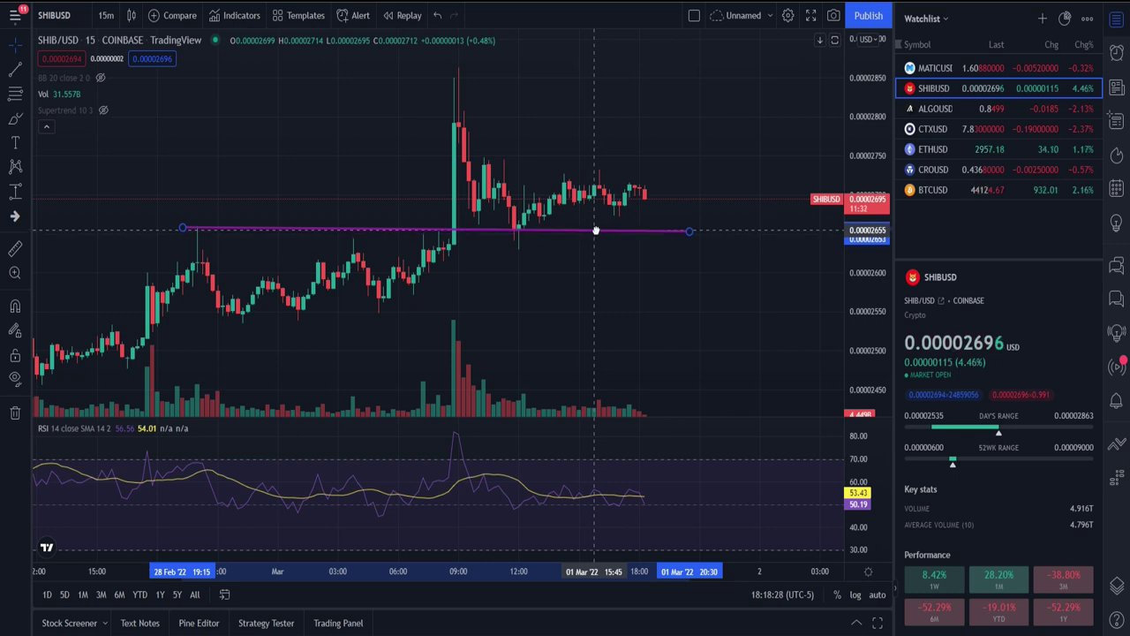
left_click(596, 230)
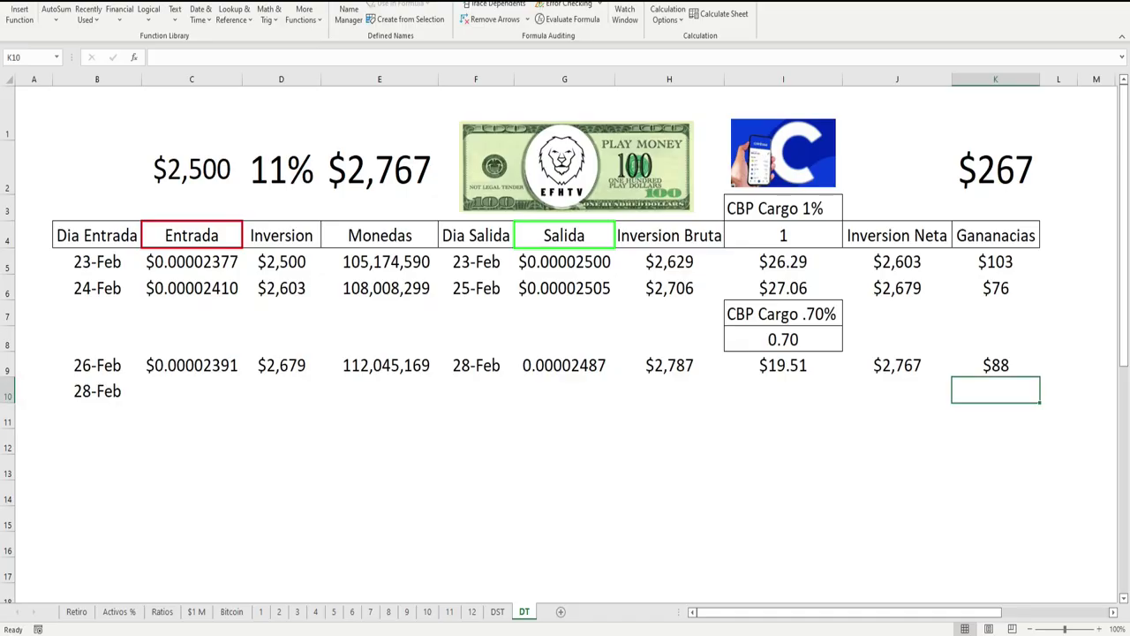
Switch back to the Excel workbook and show the formulas in the DST sheet's three coin tables instead of their values
left_click(497, 611)
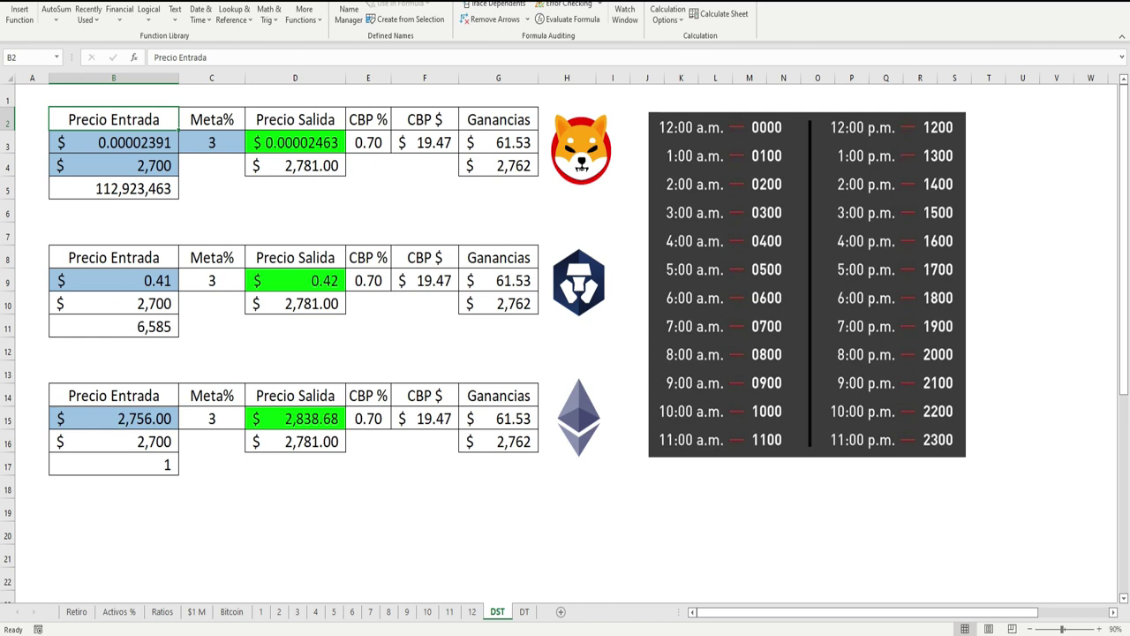
key("ctrl+grave")
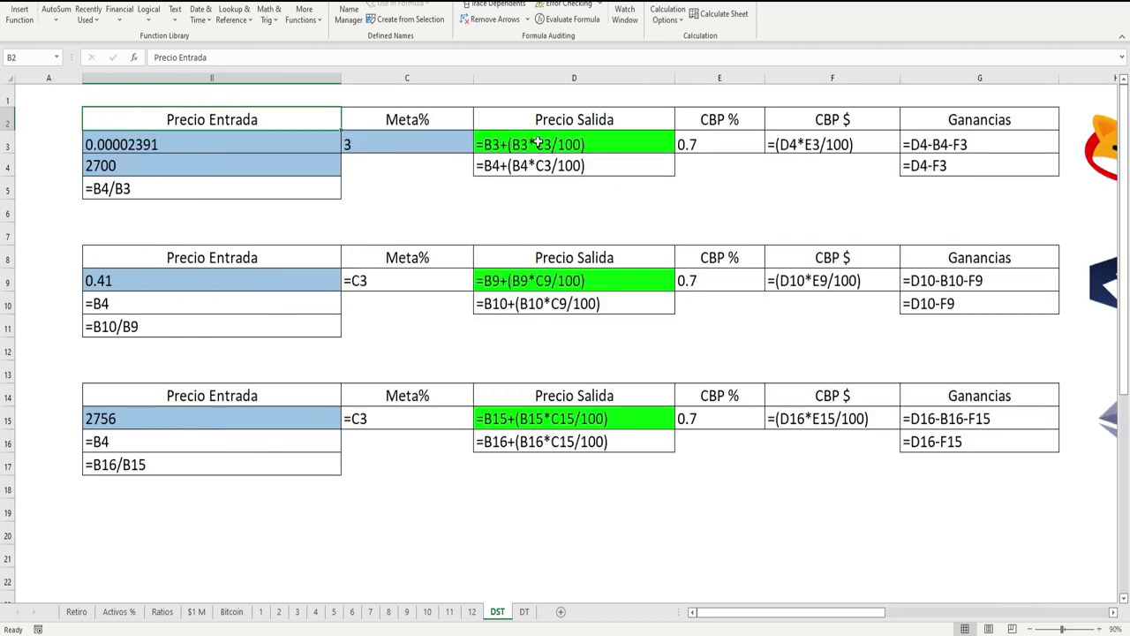